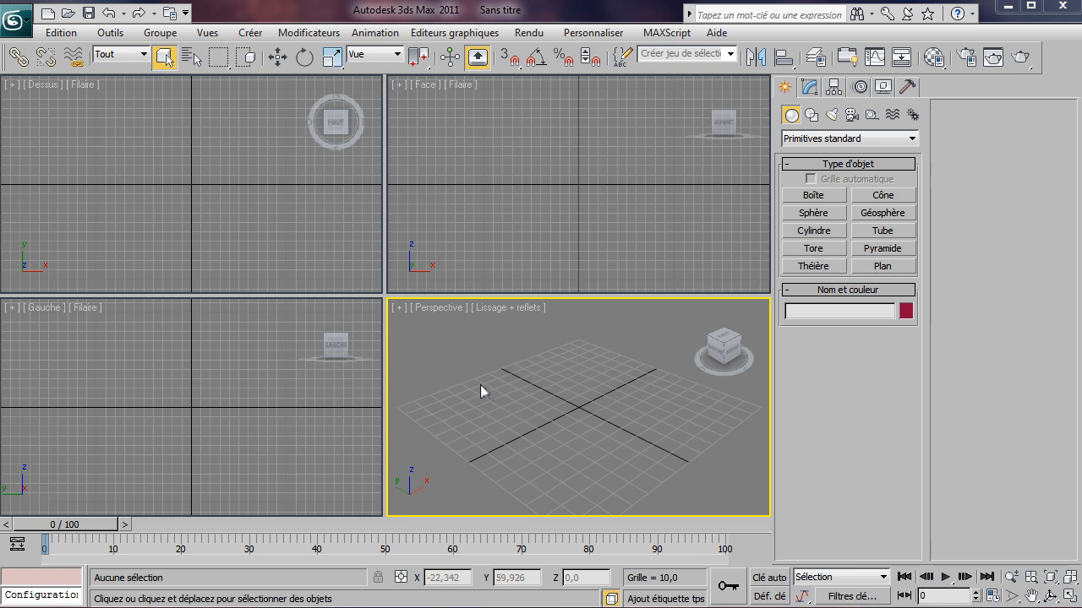
# - With the perspective view maximized and AutoGrid on, create a body box about 63.2 long, 41.6 wide and 27.8 high
pyautogui.hotkey('alt', 'w')
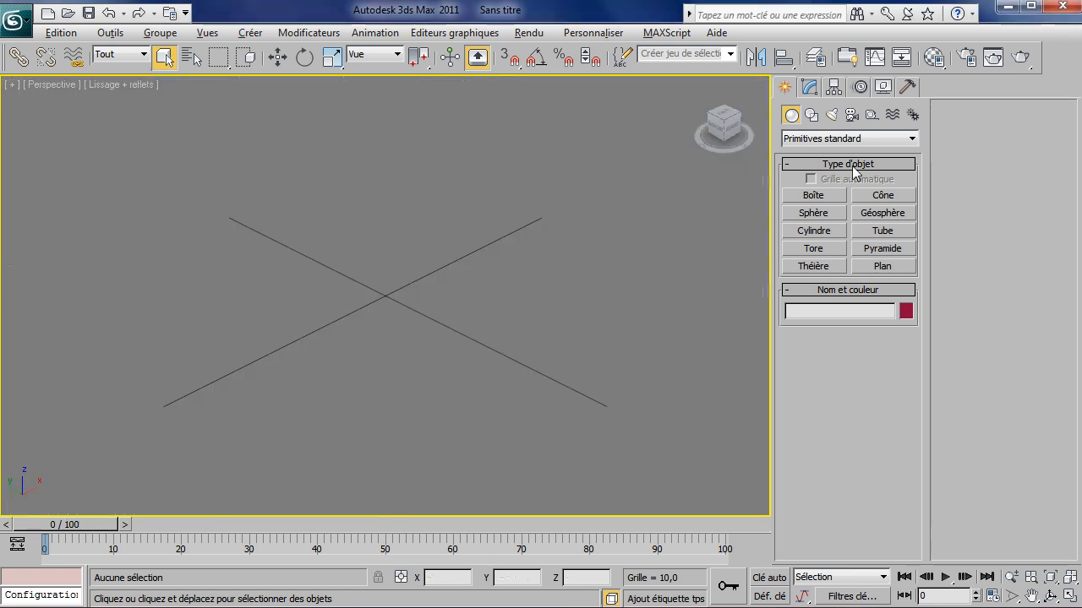
pyautogui.click(816, 196)
pyautogui.moveTo(359, 238); pyautogui.dragTo(415, 374)
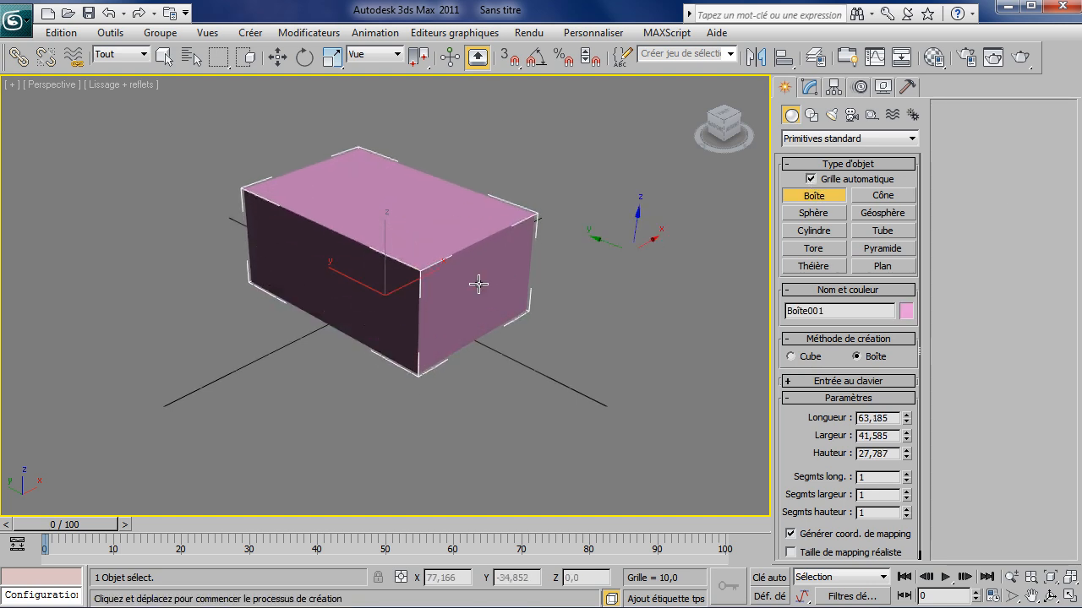
# - Add two flat wing boxes with AutoGrid, one extending outward from each long side of the body
pyautogui.moveTo(288, 242); pyautogui.dragTo(390, 314)
pyautogui.click(297, 355)
pyautogui.keyDown('alt'); pyautogui.moveTo(461, 292); pyautogui.dragTo(294, 295, button='middle'); pyautogui.keyUp('alt')
pyautogui.moveTo(314, 308); pyautogui.dragTo(449, 317)
pyautogui.click(494, 461)
# - Add a tail box about 7.8 long, 19.9 wide and 28.2 high, extending from the body's rear face
pyautogui.keyDown('alt'); pyautogui.moveTo(561, 374); pyautogui.dragTo(465, 306, button='middle'); pyautogui.keyUp('alt')
pyautogui.moveTo(466, 307); pyautogui.dragTo(390, 343)
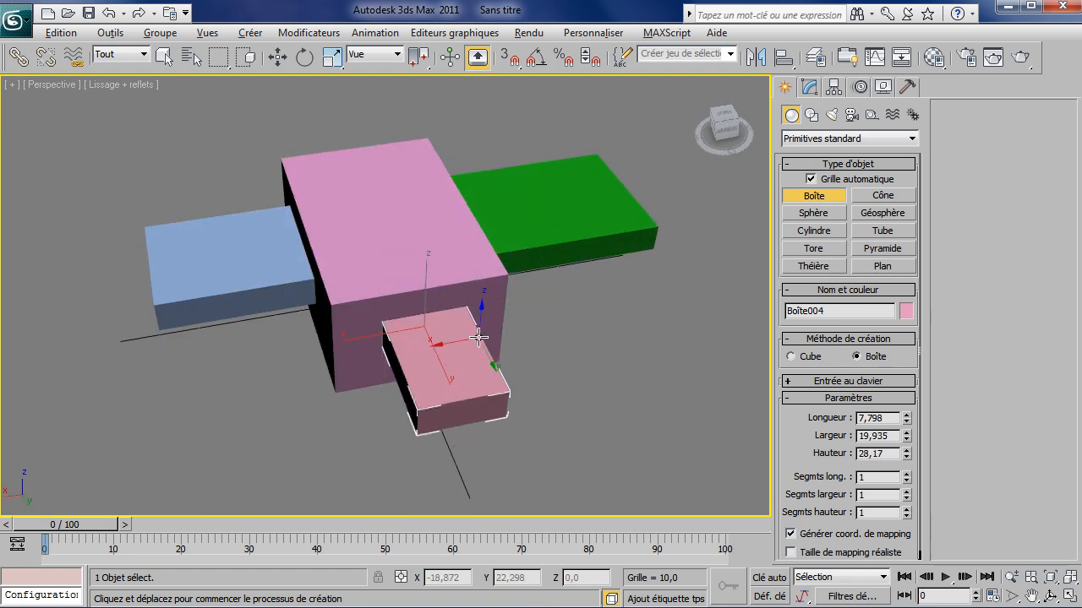
pyautogui.click(442, 449)
pyautogui.keyDown('alt'); pyautogui.moveTo(442, 449); pyautogui.dragTo(725, 302, button='middle'); pyautogui.keyUp('alt')
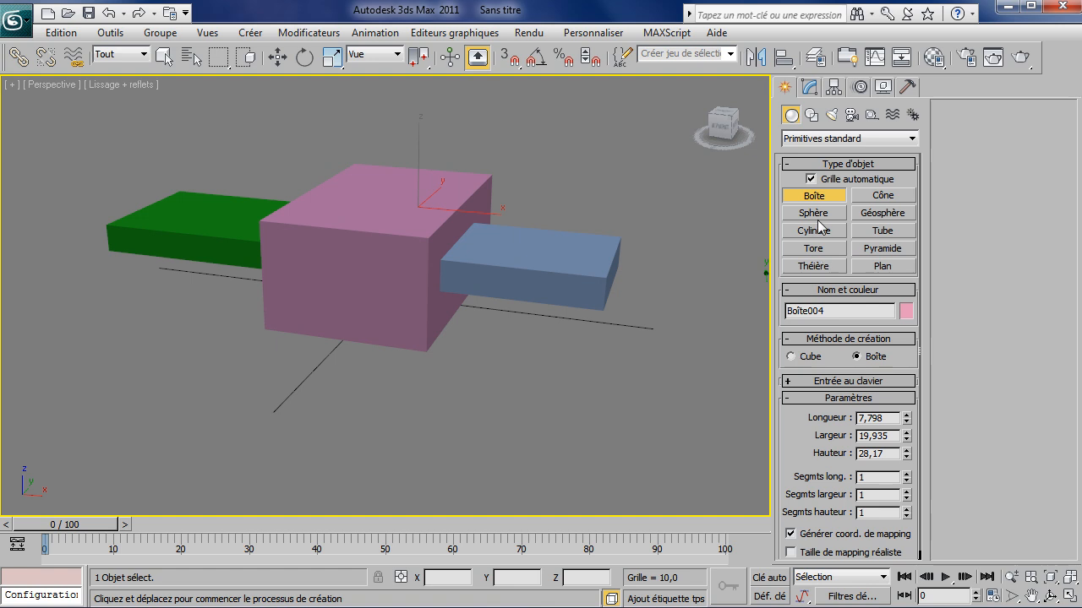
# - Create a large head sphere on the body's front face and two small eye spheres on it, the turquoise one with radius about 5.7
pyautogui.click(815, 215)
pyautogui.moveTo(341, 252); pyautogui.dragTo(327, 220)
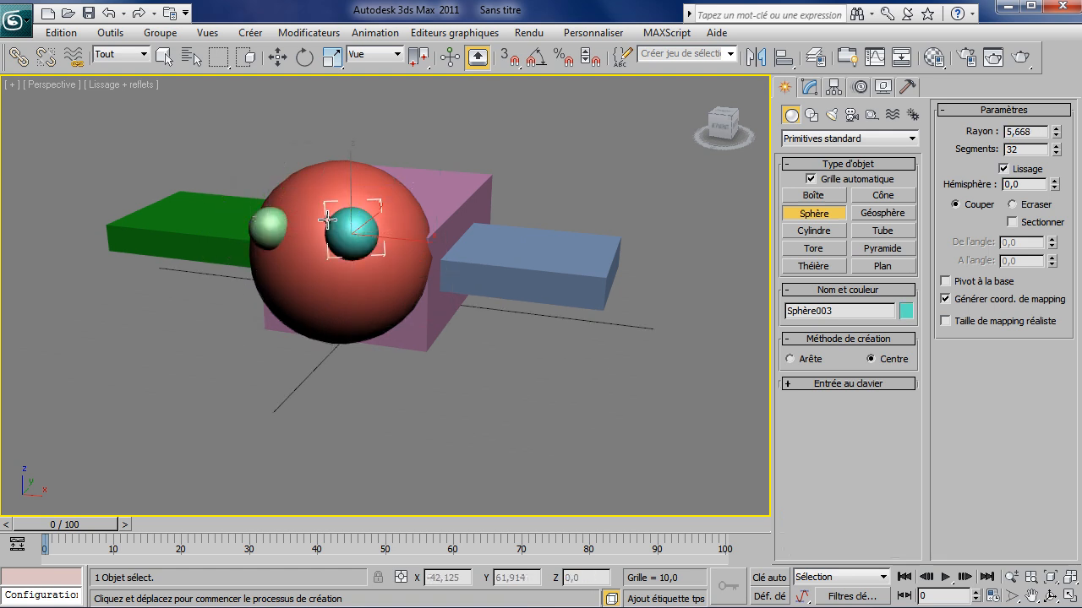
# - Create a beak cone on the front of the head, with base radius about 10.1, tip radius 0 and height about 29.7
pyautogui.click(882, 195)
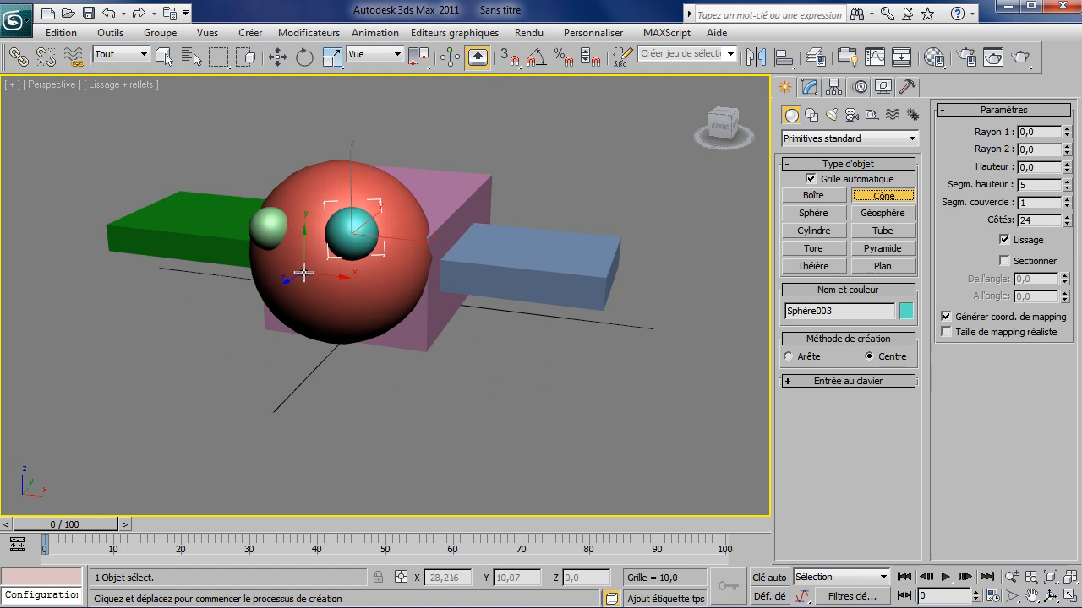
pyautogui.moveTo(295, 278); pyautogui.dragTo(257, 250)
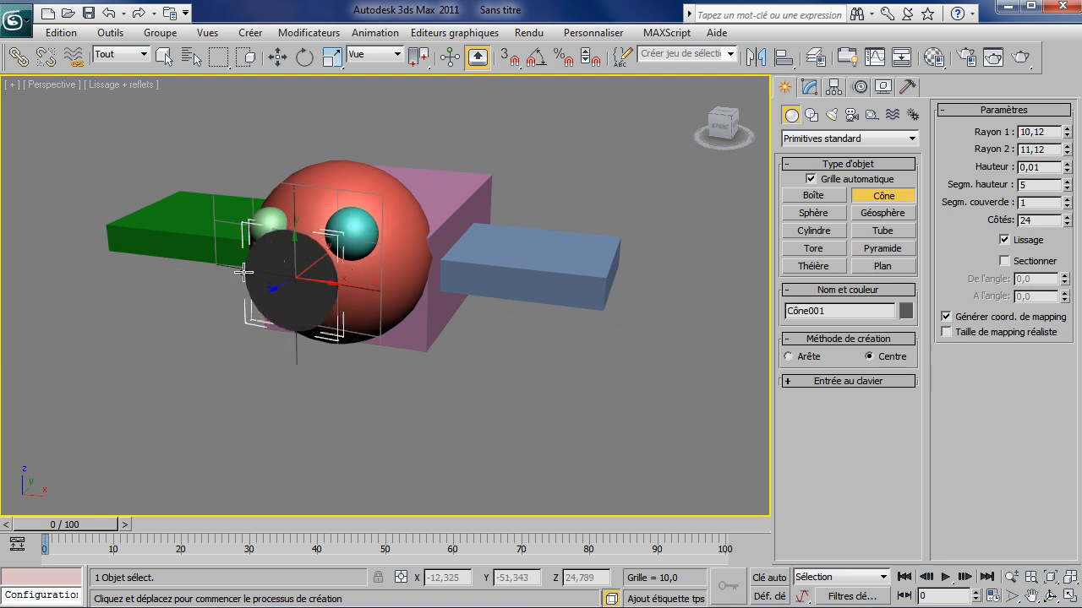
pyautogui.click(155, 361)
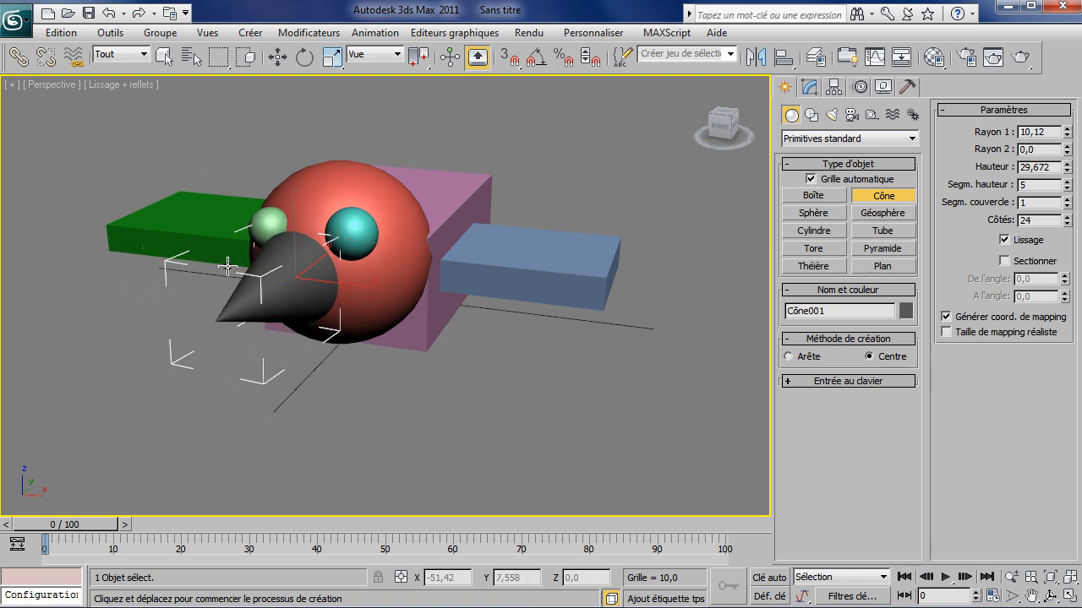
# - Move the beak cone sideways so it sits centred on the face between the eyes
pyautogui.rightClick(254, 271)
pyautogui.rightClick(306, 272)
pyautogui.click(328, 280)
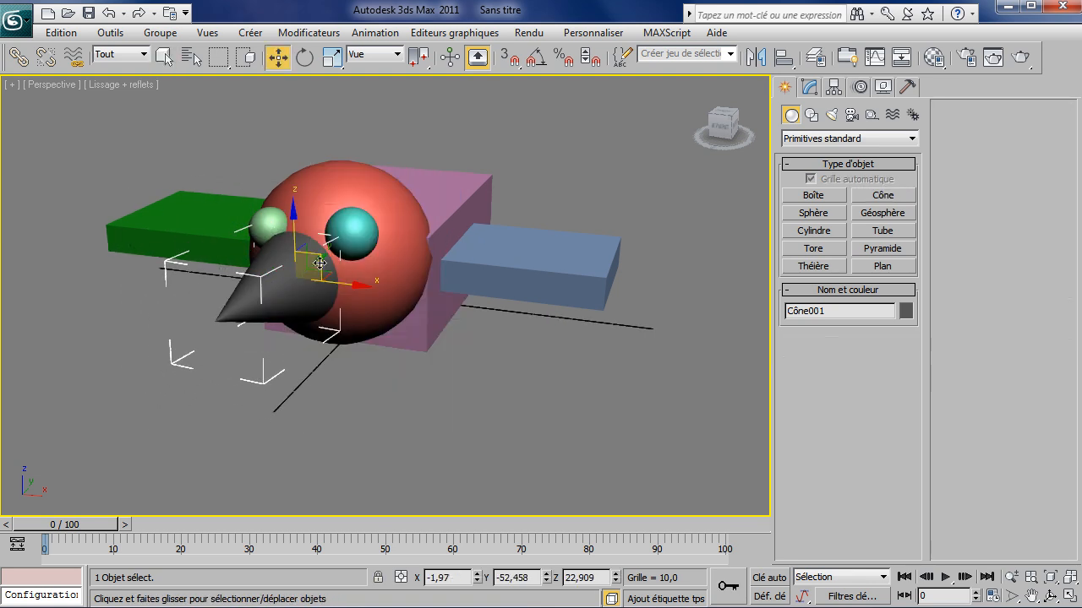
pyautogui.moveTo(329, 269); pyautogui.dragTo(359, 278)
# - Move both eye spheres together about 4 units along Y, deeper into the head
pyautogui.keyDown('alt'); pyautogui.moveTo(381, 296); pyautogui.dragTo(611, 314, button='middle'); pyautogui.keyUp('alt')
pyautogui.click(580, 213)
pyautogui.keyDown('ctrl'); pyautogui.click(593, 183); pyautogui.keyUp('ctrl')
pyautogui.moveTo(532, 199); pyautogui.dragTo(515, 204)
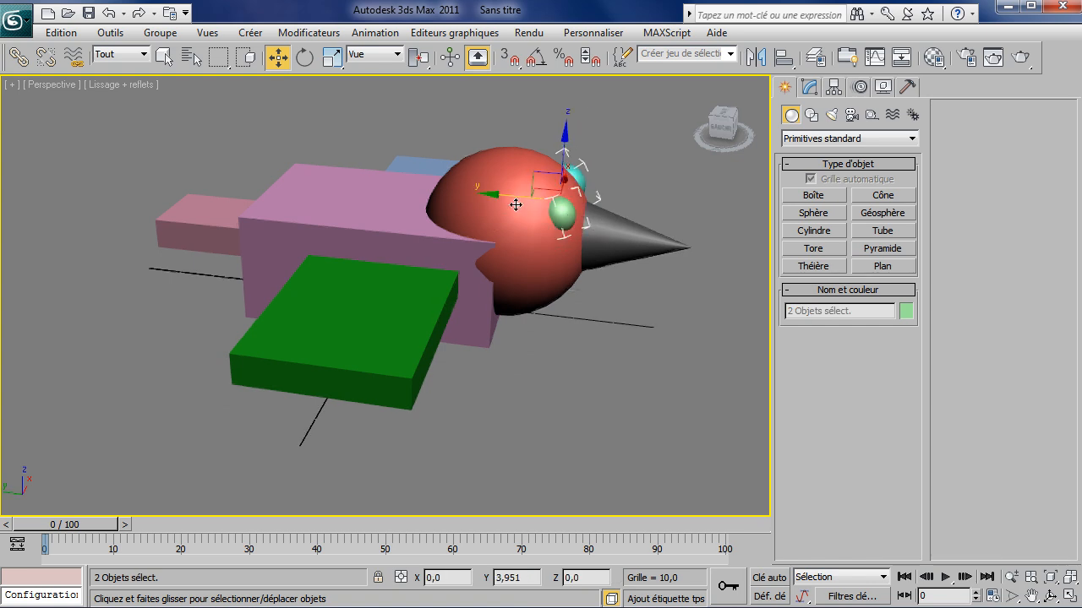
# - Adjust the position of the turquoise eye on its side of the head
pyautogui.keyDown('alt'); pyautogui.moveTo(545, 208); pyautogui.dragTo(516, 243, button='middle'); pyautogui.keyUp('alt')
pyautogui.click(502, 303)
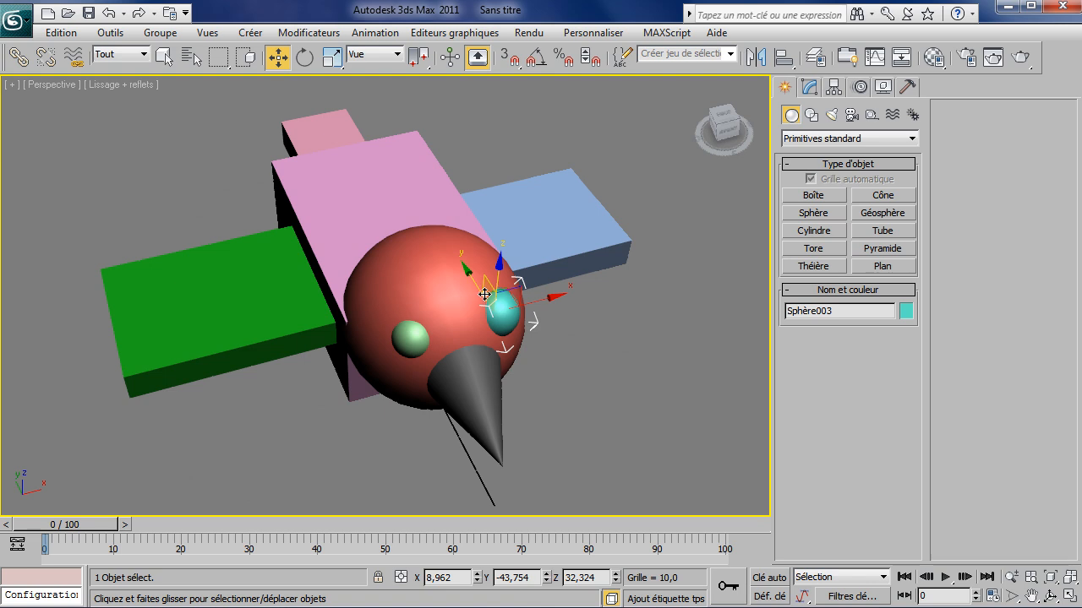
pyautogui.keyDown('alt'); pyautogui.moveTo(547, 257); pyautogui.dragTo(307, 282, button='middle'); pyautogui.keyUp('alt')
pyautogui.moveTo(243, 299); pyautogui.dragTo(290, 295)
pyautogui.keyDown('alt'); pyautogui.moveTo(290, 295); pyautogui.dragTo(603, 249, button='middle'); pyautogui.keyUp('alt')
pyautogui.click(621, 409)
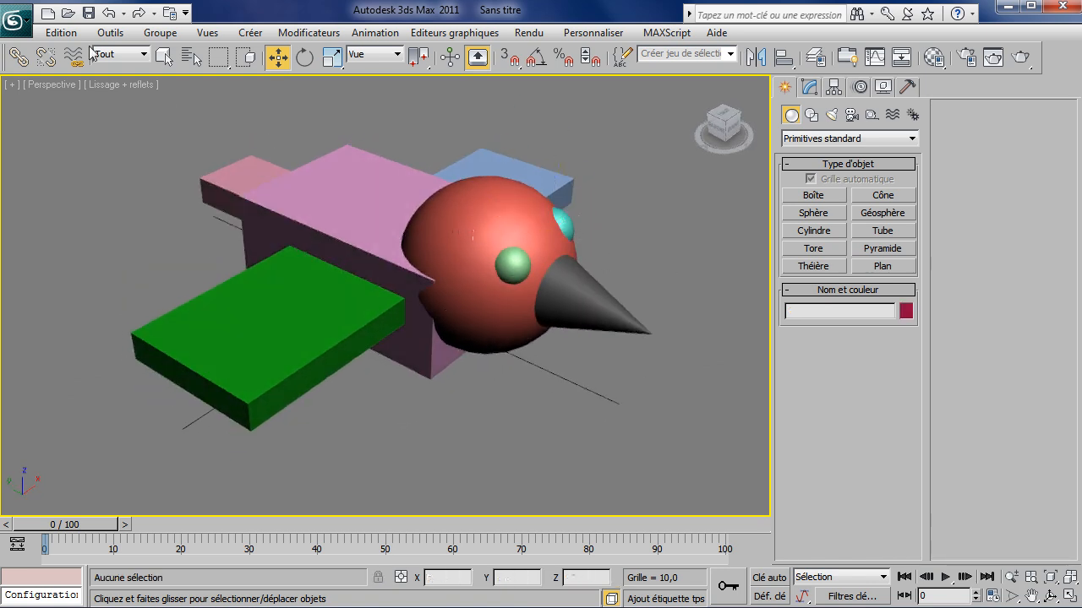
# - Link the tail and both wing boxes to the body box as its children
pyautogui.click(18, 57)
pyautogui.moveTo(254, 187); pyautogui.dragTo(345, 220)
pyautogui.moveTo(239, 348); pyautogui.dragTo(320, 205)
pyautogui.moveTo(498, 174); pyautogui.dragTo(328, 190)
# - Link the beak cone and both eyes to the head sphere, and the head to the body
pyautogui.moveTo(604, 311); pyautogui.dragTo(566, 324)
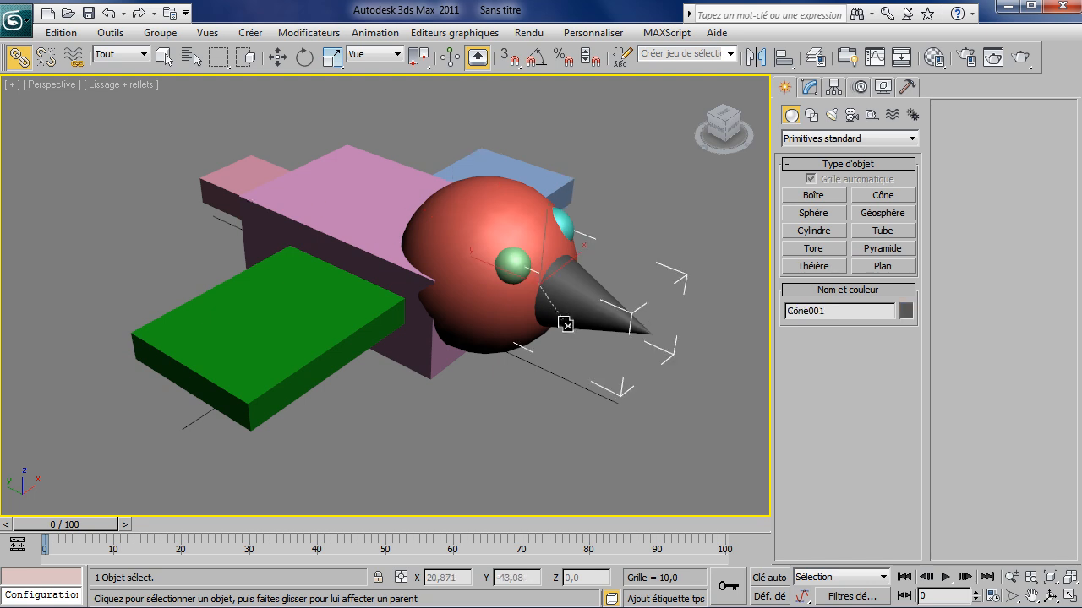
pyautogui.moveTo(462, 218); pyautogui.dragTo(459, 217)
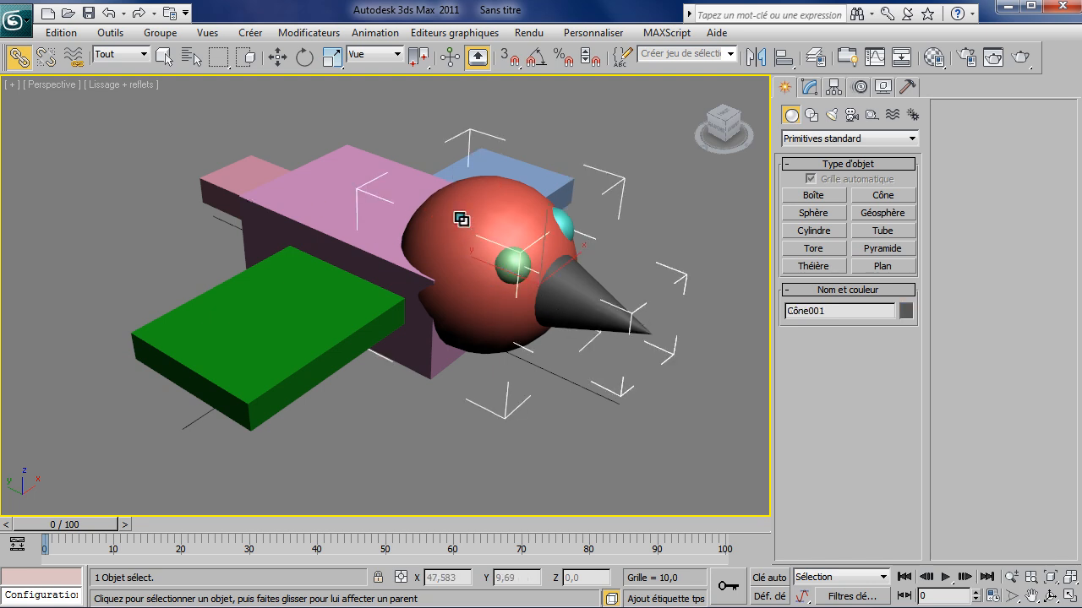
pyautogui.click(511, 269)
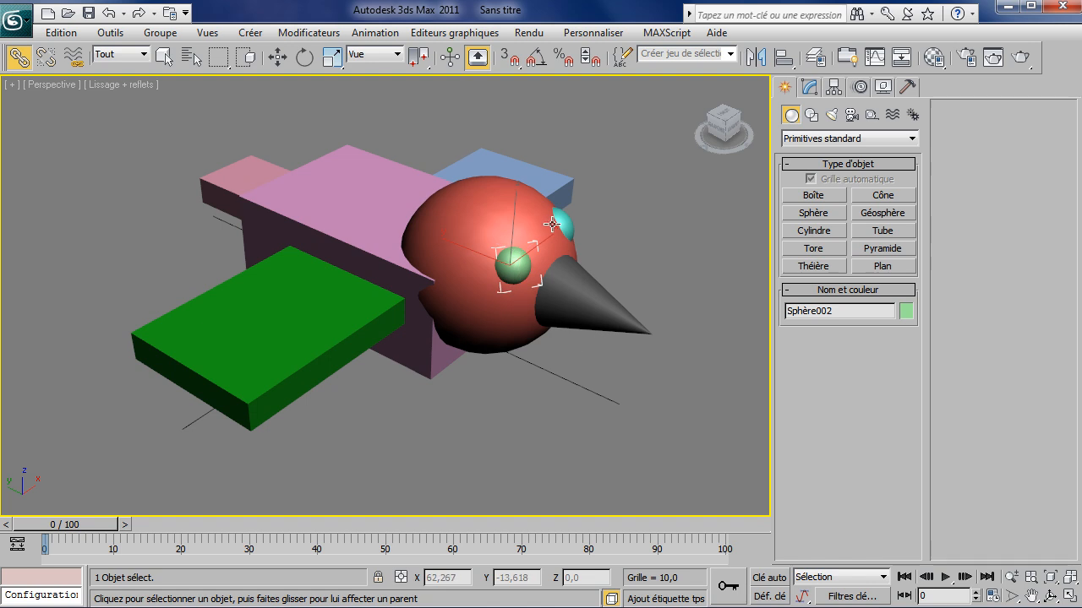
pyautogui.click(495, 234)
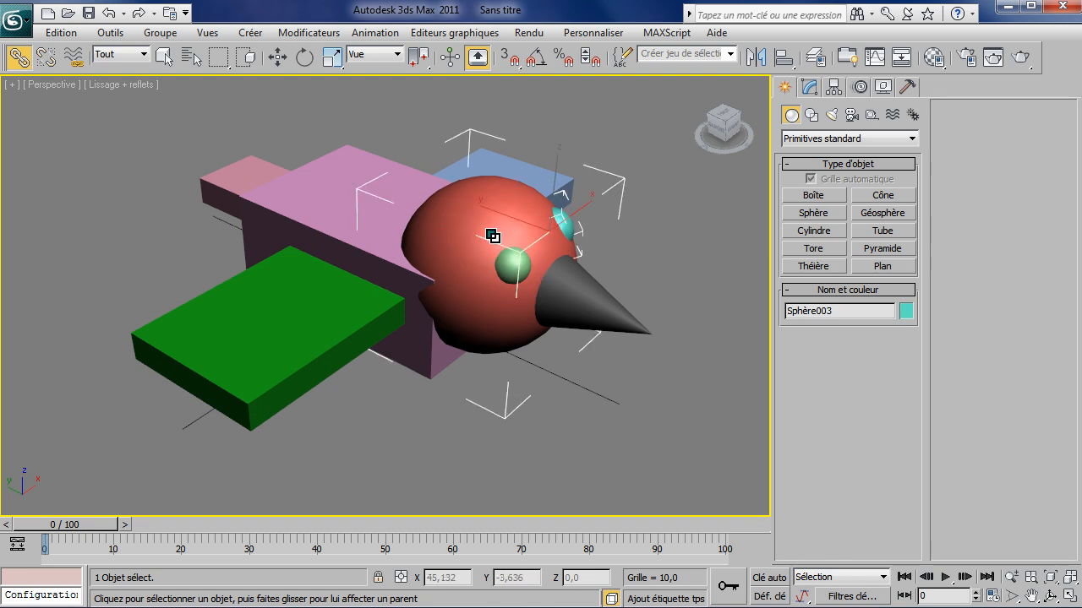
pyautogui.moveTo(499, 223); pyautogui.dragTo(352, 219)
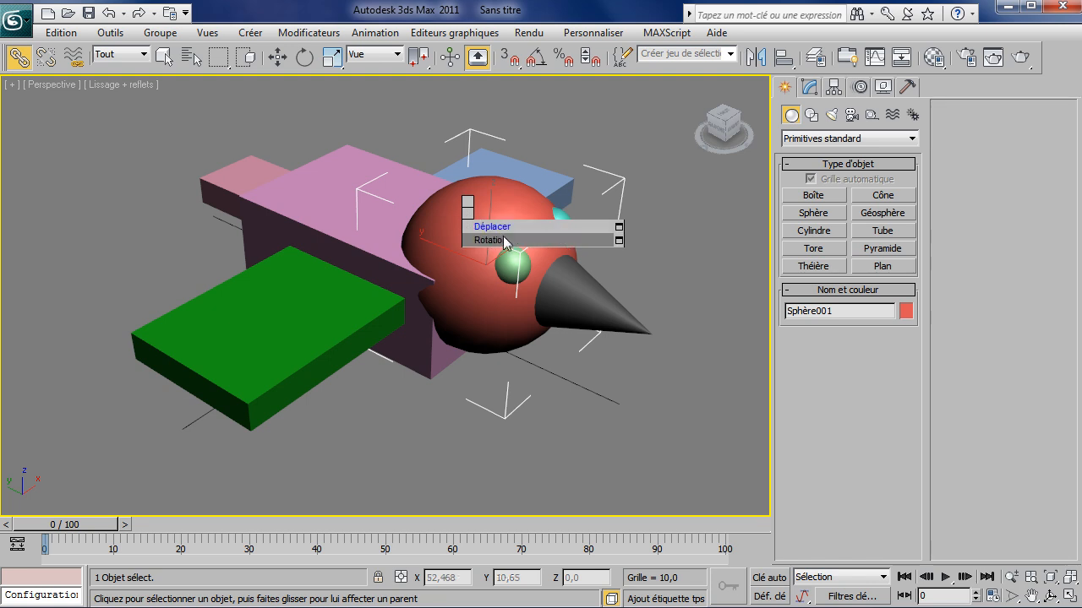
# - Try rotating the head to check that the linked beak and eyes follow it
pyautogui.click(492, 240)
pyautogui.moveTo(506, 241); pyautogui.dragTo(455, 248)
pyautogui.click(567, 428)
# - Move the head up and forward from the body to about Y -37.8, Z 32.2
pyautogui.click(471, 212)
pyautogui.rightClick(484, 219)
pyautogui.click(522, 236)
pyautogui.keyDown('alt'); pyautogui.moveTo(533, 241); pyautogui.dragTo(592, 210, button='middle'); pyautogui.keyUp('alt')
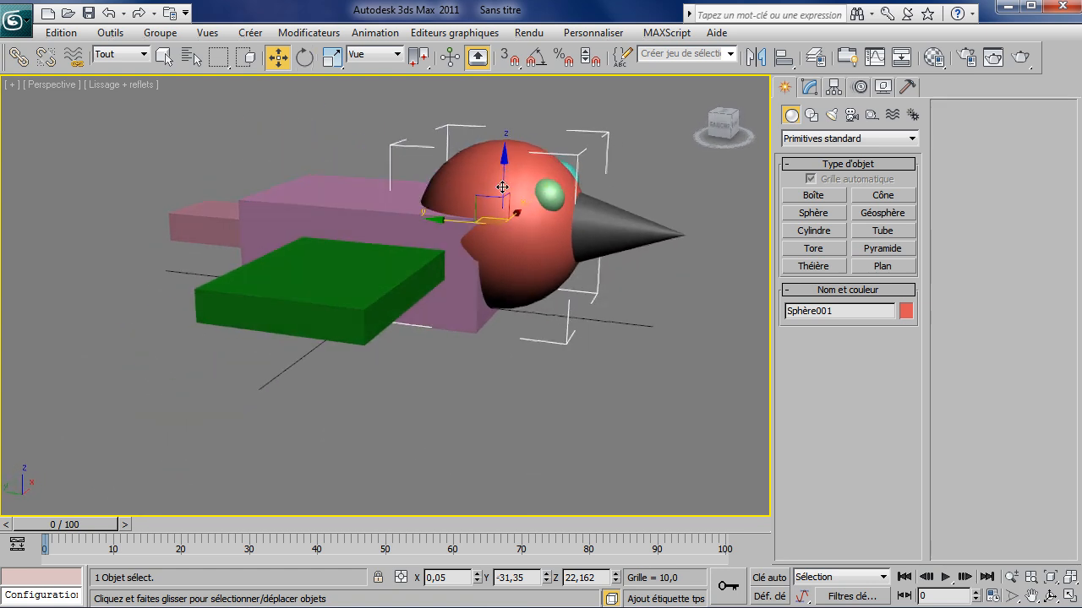
pyautogui.moveTo(502, 187); pyautogui.dragTo(512, 158)
# - Move only the head's pivot to where the head meets the body's top front edge, about Y -25.5, Z 28.1
pyautogui.keyDown('alt'); pyautogui.moveTo(563, 183); pyautogui.dragTo(404, 291, button='middle'); pyautogui.keyUp('alt')
pyautogui.click(375, 211)
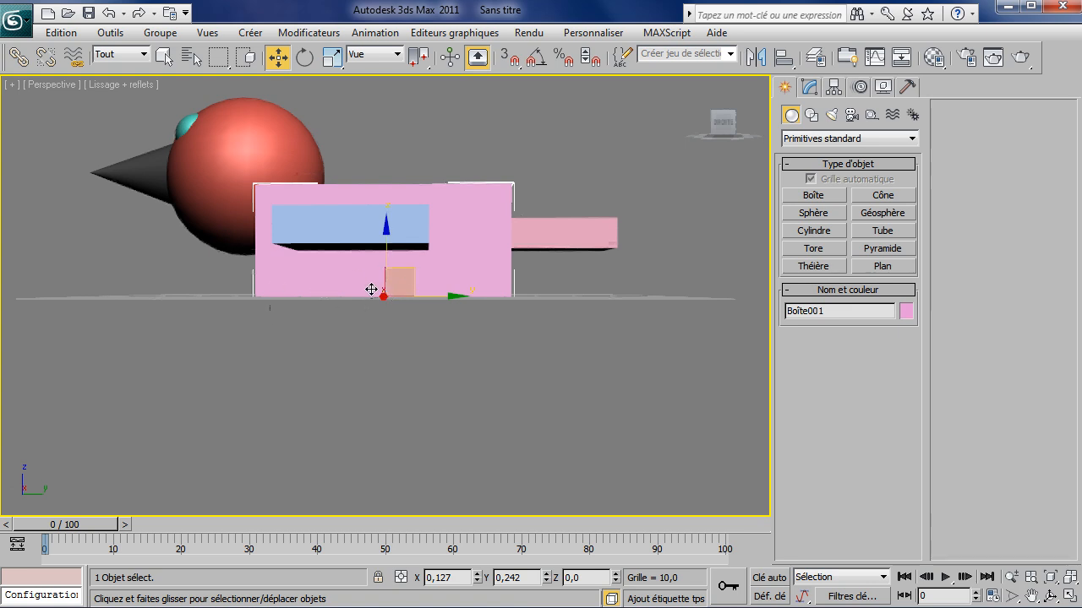
pyautogui.click(239, 142)
pyautogui.keyDown('alt'); pyautogui.moveTo(279, 144); pyautogui.dragTo(213, 172, button='middle'); pyautogui.keyUp('alt')
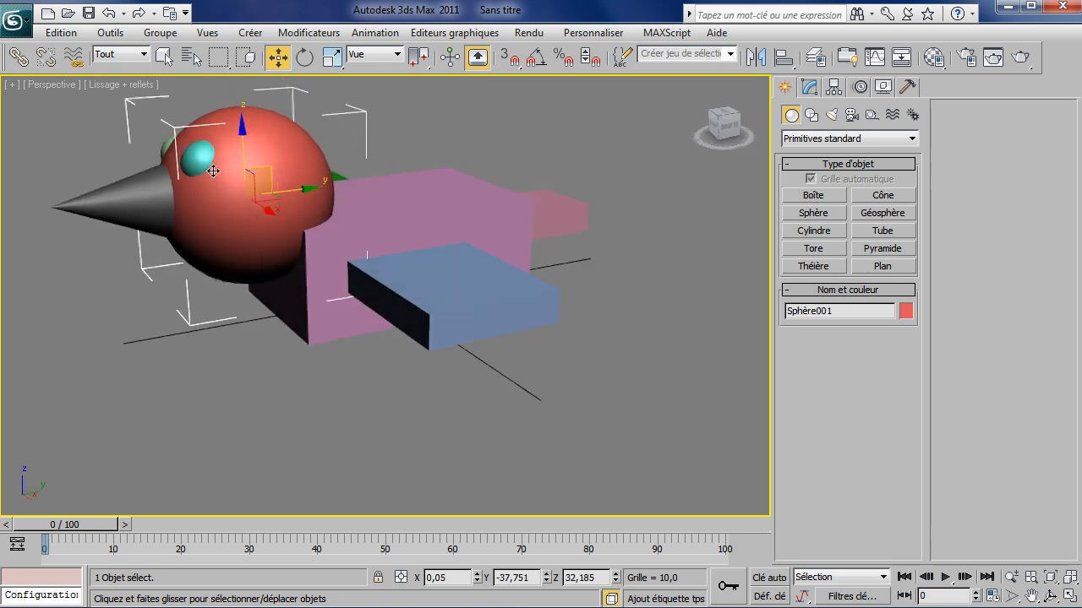
pyautogui.keyDown('alt'); pyautogui.moveTo(302, 216); pyautogui.dragTo(294, 172, button='middle'); pyautogui.keyUp('alt')
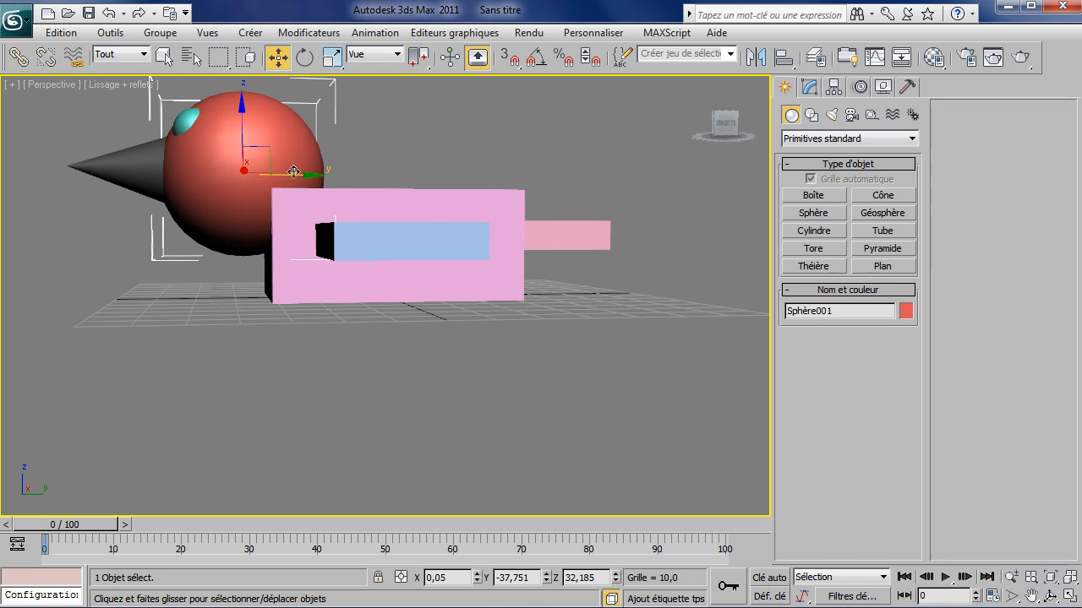
pyautogui.click(833, 87)
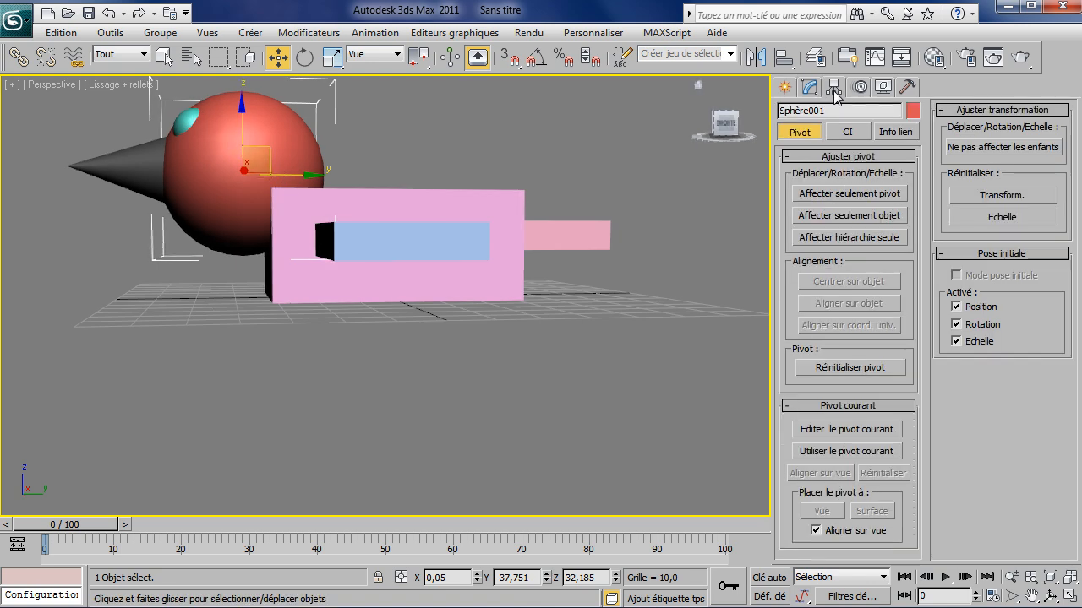
pyautogui.click(829, 196)
pyautogui.moveTo(273, 154); pyautogui.dragTo(363, 192)
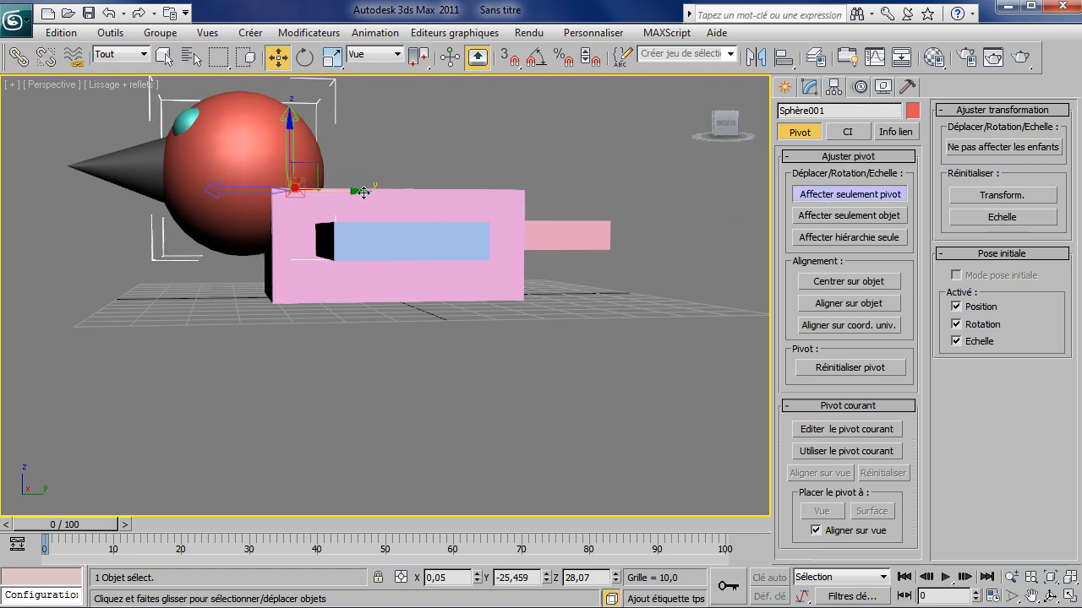
# - Move the body's pivot to the middle of the box, about Y -2.7, Z 14.1, and stop editing pivots
pyautogui.click(428, 193)
pyautogui.moveTo(403, 270); pyautogui.dragTo(405, 227)
pyautogui.keyDown('alt'); pyautogui.moveTo(545, 201); pyautogui.dragTo(91, 227, button='middle'); pyautogui.keyUp('alt')
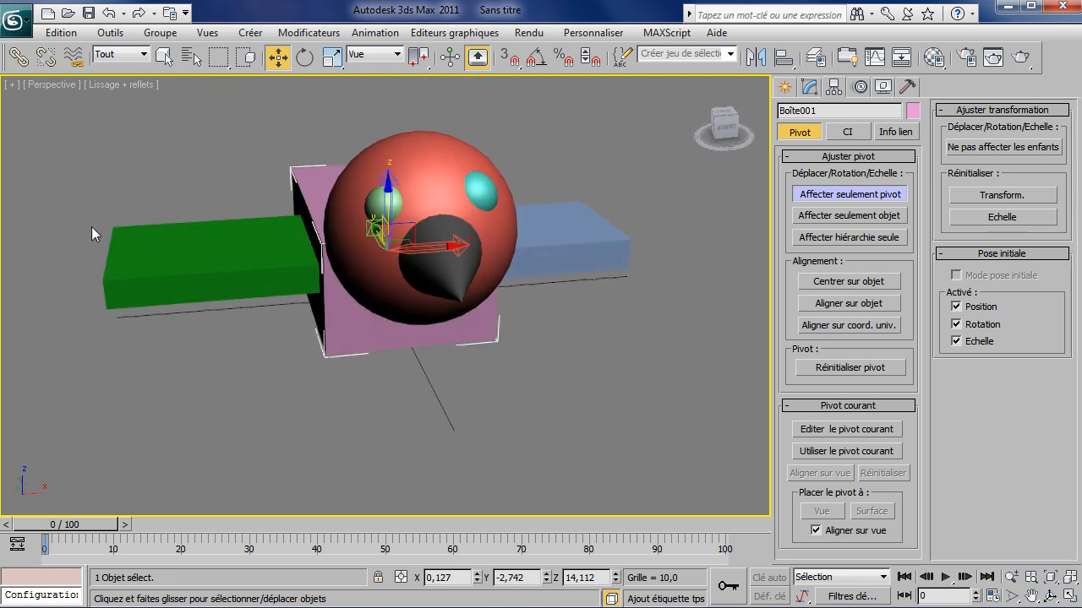
pyautogui.click(807, 197)
# - Lengthen the blue wing outward by setting its box height to about 49.5
pyautogui.click(631, 288)
pyautogui.keyDown('alt'); pyautogui.moveTo(630, 288); pyautogui.dragTo(548, 344, button='middle'); pyautogui.keyUp('alt')
pyautogui.click(485, 327)
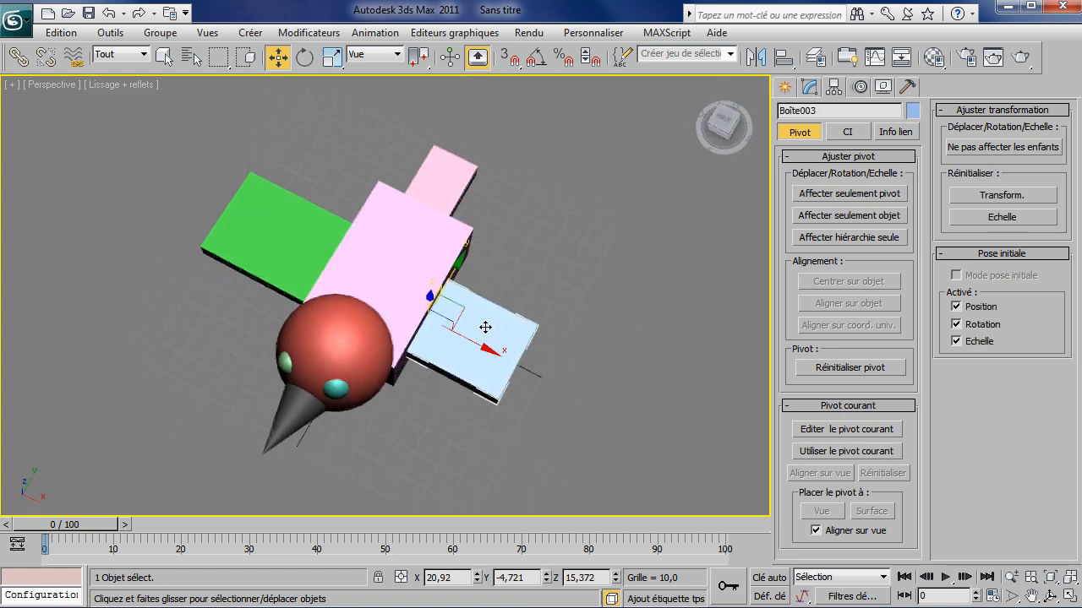
pyautogui.click(815, 88)
pyautogui.moveTo(901, 315)
pyautogui.mouseDown()
pyautogui.moveTo(901, 306)
pyautogui.moveTo(903, 349)
pyautogui.moveTo(900, 331)
pyautogui.mouseUp()
pyautogui.click(587, 327)
# - Set the body box's object colour to white
pyautogui.keyDown('alt'); pyautogui.moveTo(587, 327); pyautogui.dragTo(420, 234, button='middle'); pyautogui.keyUp('alt')
pyautogui.click(420, 234)
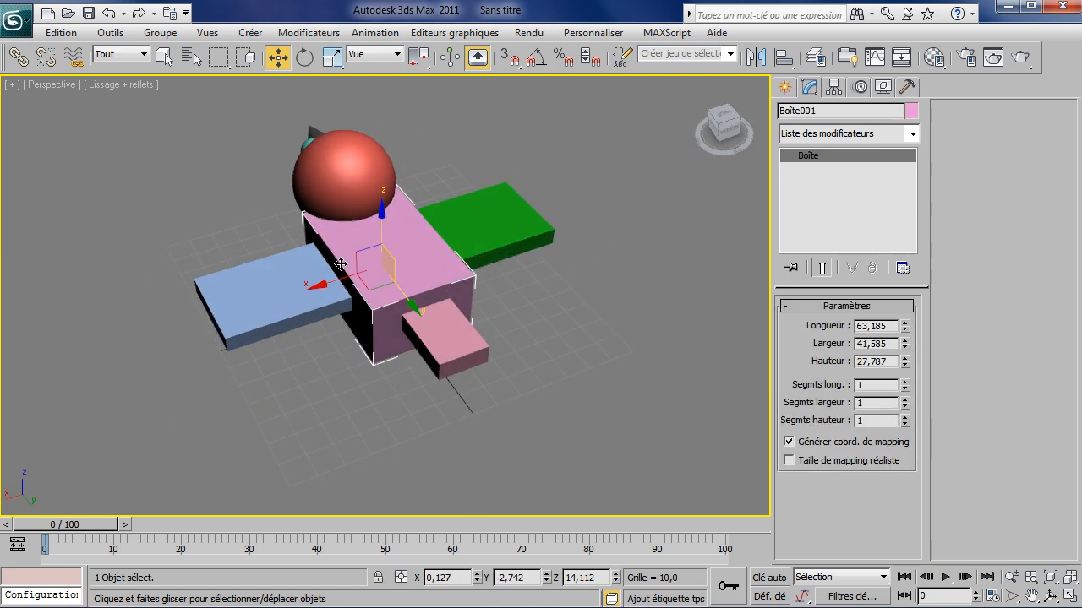
pyautogui.click(911, 110)
pyautogui.click(691, 351)
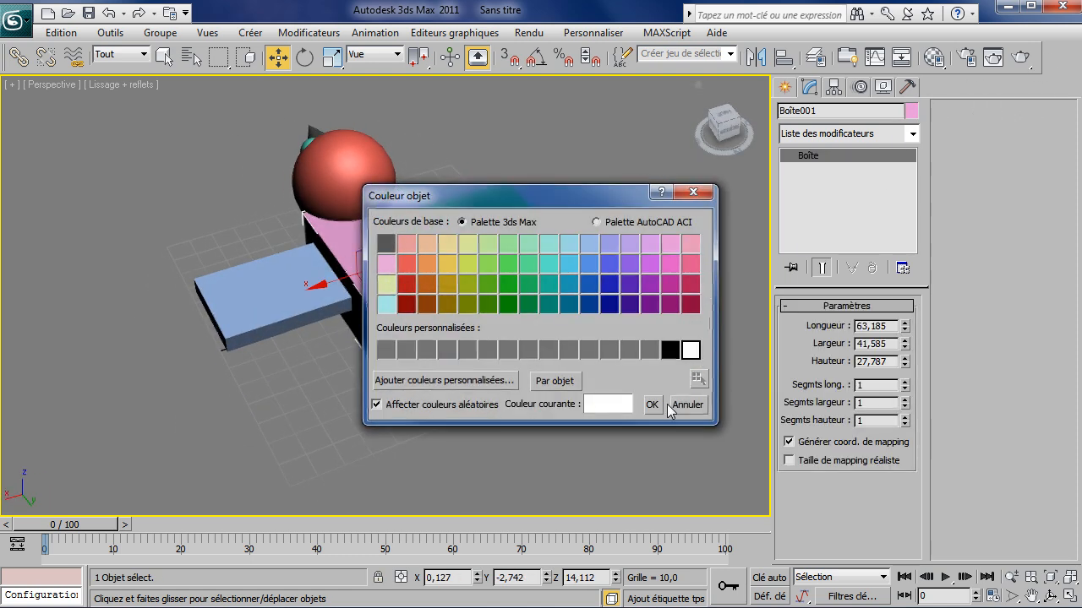
pyautogui.click(651, 405)
# - Set the object colour of both wings and the tail to black
pyautogui.click(265, 326)
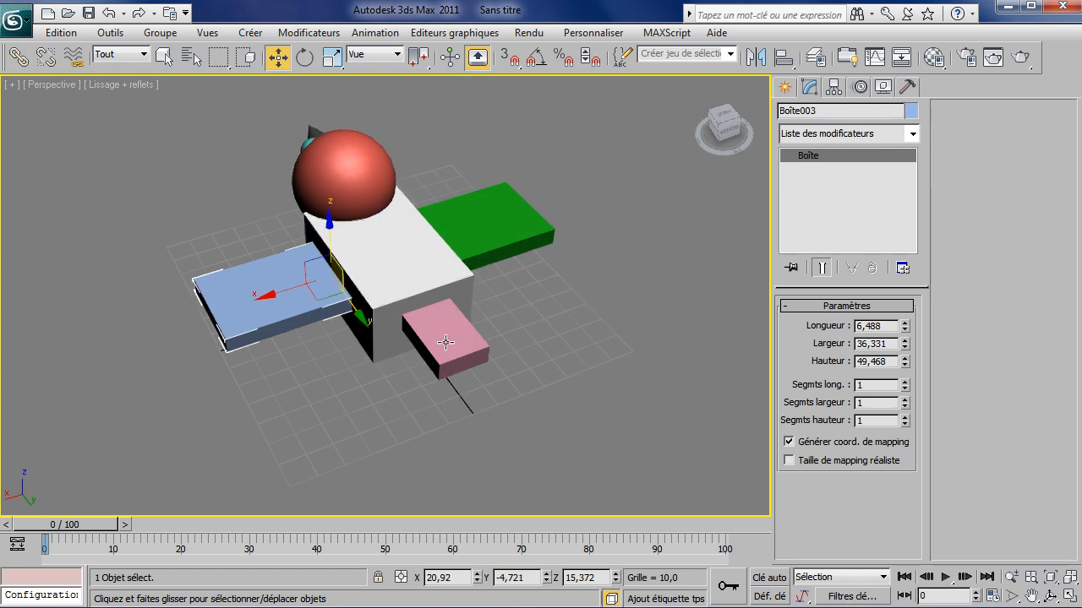
pyautogui.keyDown('ctrl'); pyautogui.click(445, 342); pyautogui.keyUp('ctrl')
pyautogui.keyDown('ctrl'); pyautogui.click(507, 223); pyautogui.keyUp('ctrl')
pyautogui.click(911, 111)
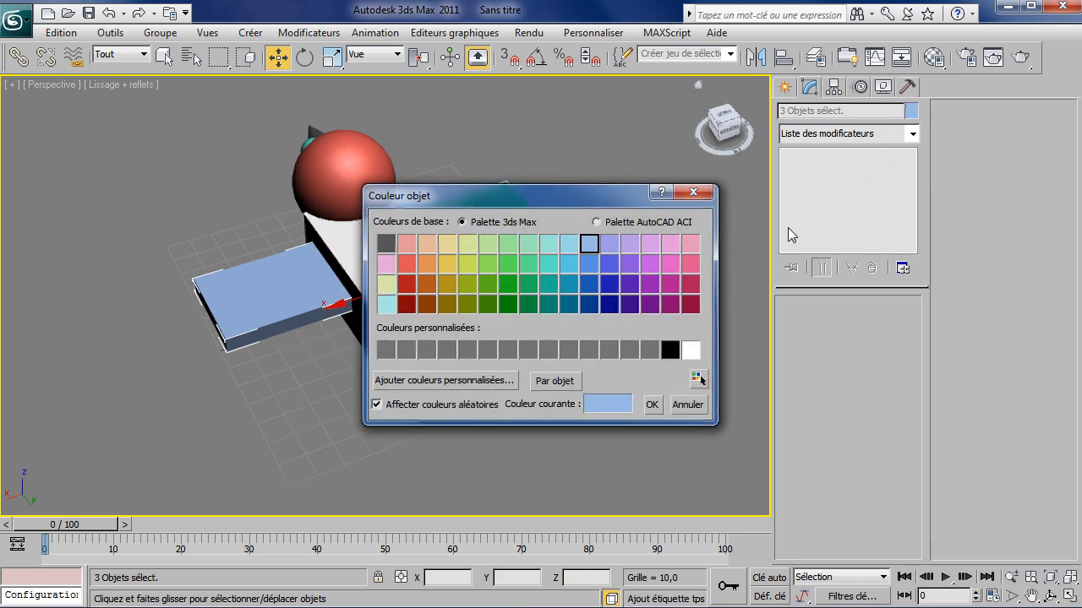
pyautogui.click(669, 351)
pyautogui.click(651, 405)
pyautogui.click(507, 355)
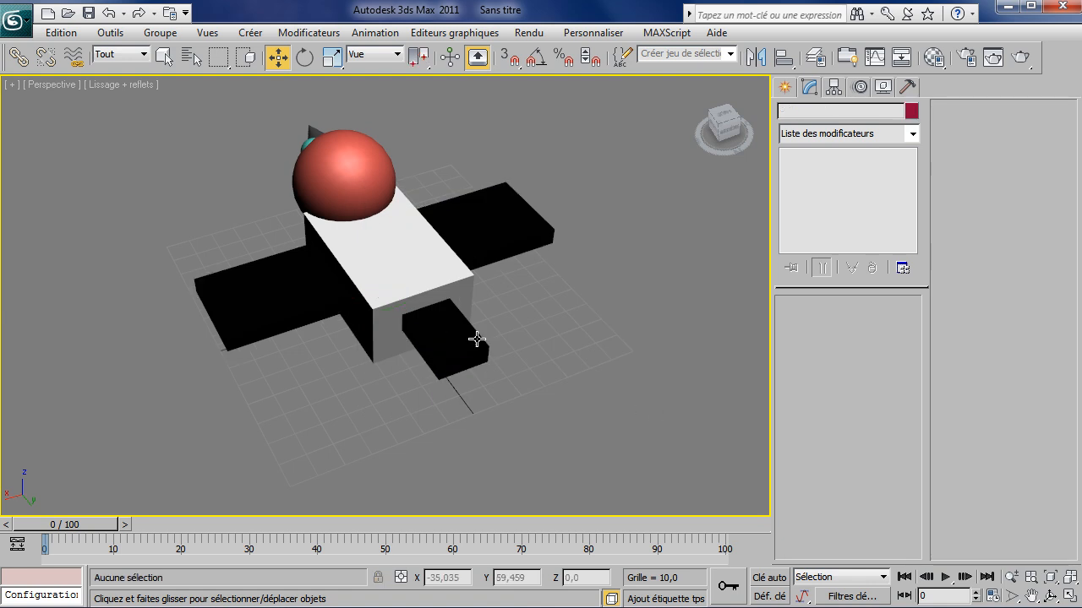
# - Set the body box's object colour to dark red
pyautogui.click(397, 258)
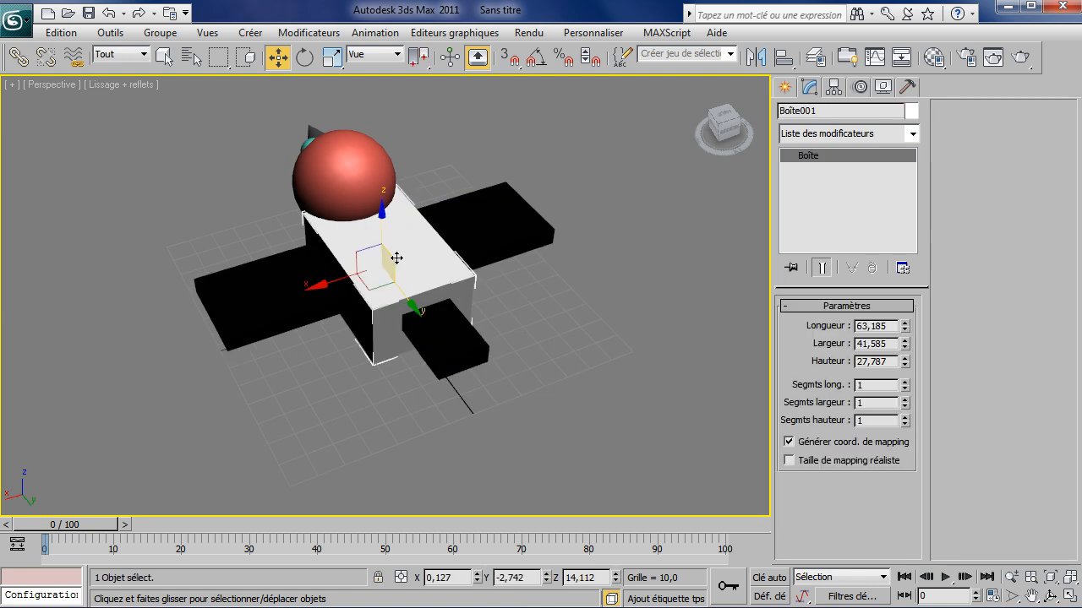
pyautogui.click(910, 112)
pyautogui.click(408, 284)
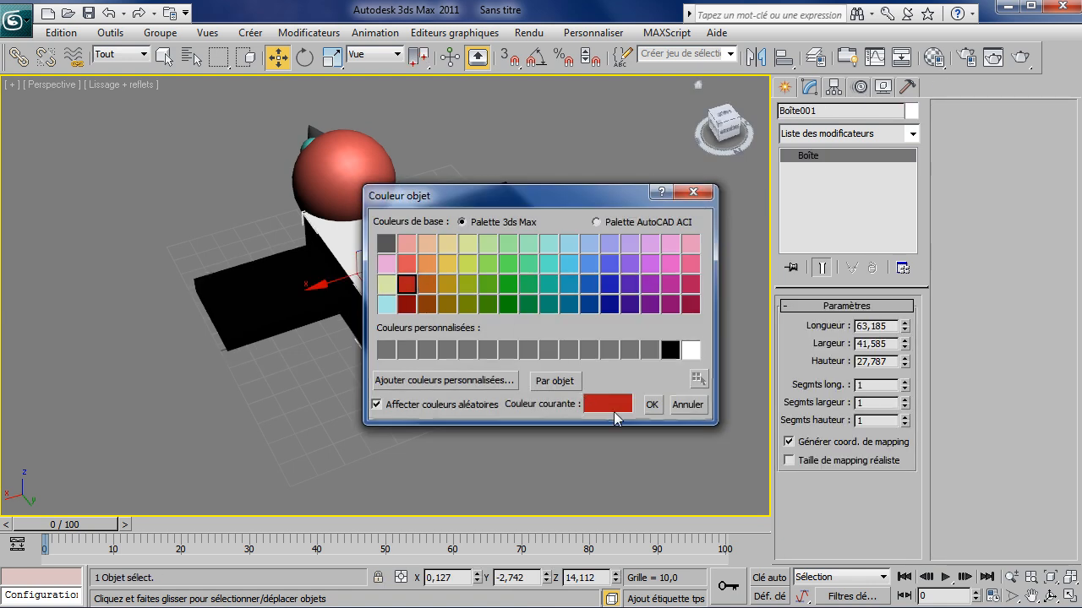
pyautogui.click(650, 406)
pyautogui.click(619, 295)
# - Set the object colour of both eye spheres to black
pyautogui.keyDown('alt'); pyautogui.moveTo(619, 295); pyautogui.dragTo(855, 221, button='middle'); pyautogui.keyUp('alt')
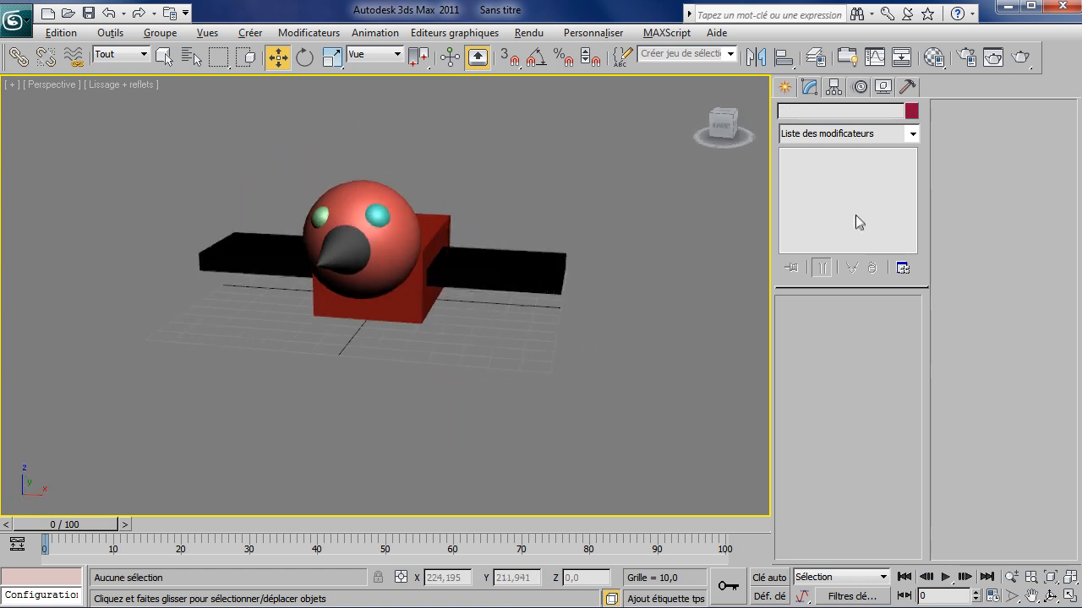
pyautogui.click(313, 218)
pyautogui.keyDown('ctrl'); pyautogui.click(378, 215); pyautogui.keyUp('ctrl')
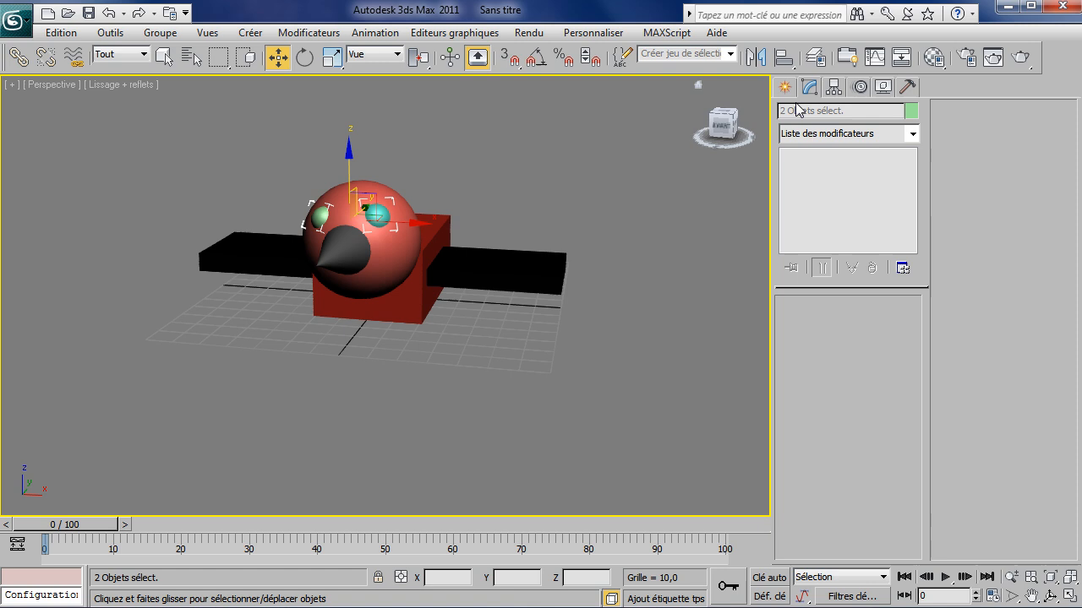
pyautogui.click(912, 111)
pyautogui.click(670, 350)
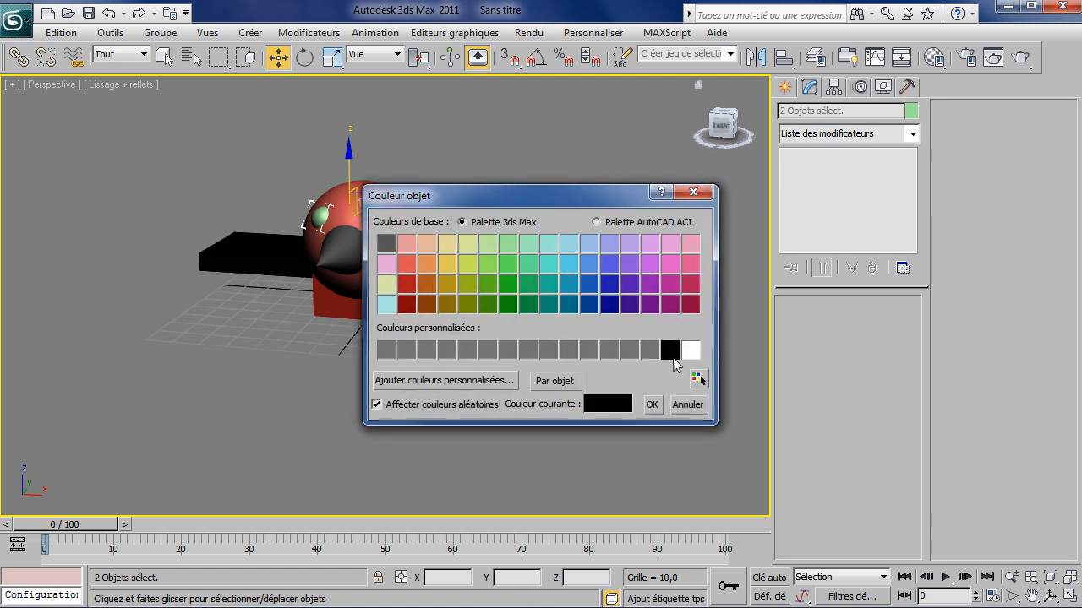
pyautogui.click(652, 404)
pyautogui.click(608, 273)
pyautogui.keyDown('alt'); pyautogui.moveTo(608, 273); pyautogui.dragTo(623, 343, button='middle'); pyautogui.keyUp('alt')
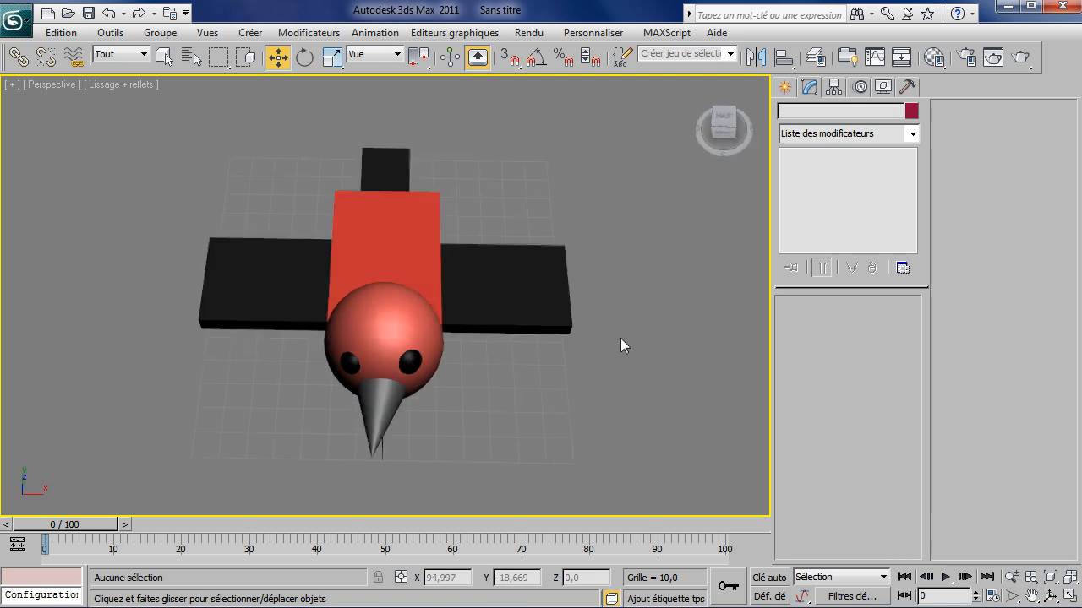
# - Draw a circle spline around the bird with a radius of about 632
pyautogui.scroll(-5, 549, 321)
pyautogui.click(787, 88)
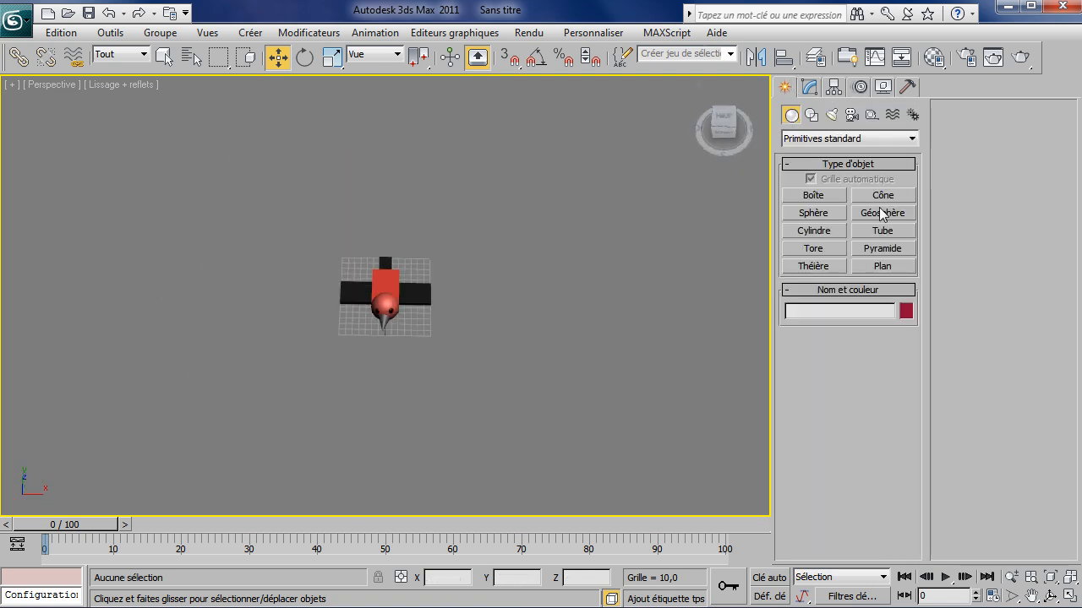
pyautogui.click(810, 117)
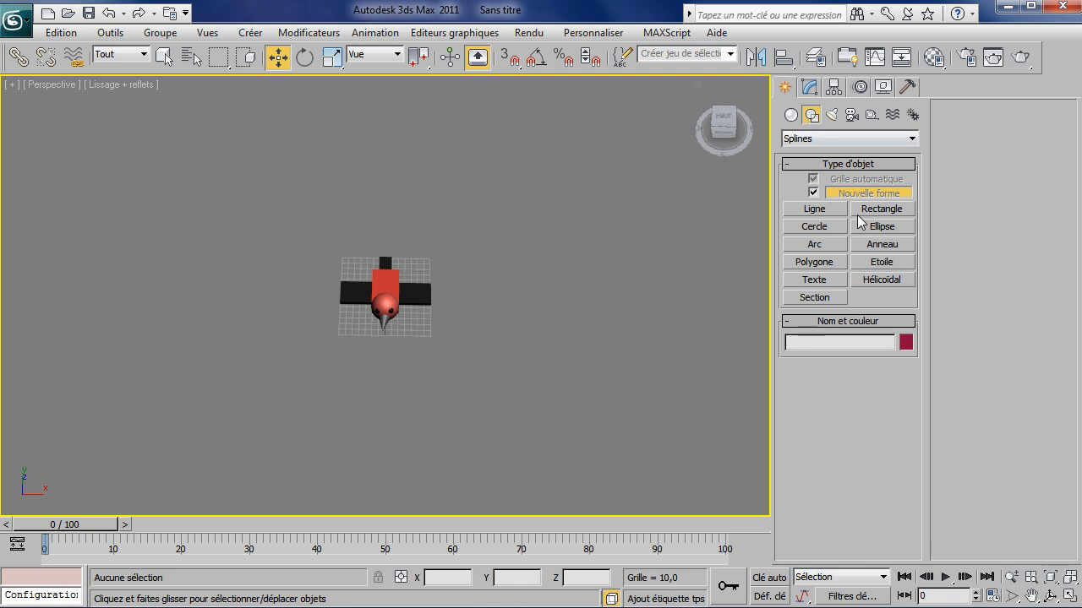
pyautogui.click(815, 226)
pyautogui.moveTo(555, 290); pyautogui.dragTo(341, 191, button='middle')
pyautogui.scroll(-3, 459, 297)
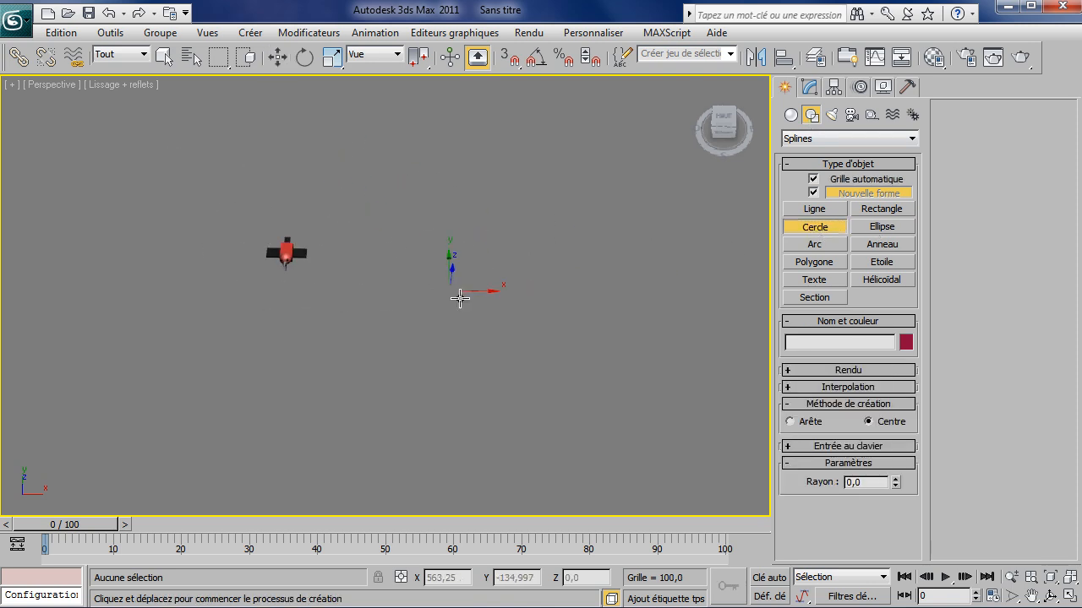
pyautogui.moveTo(317, 284); pyautogui.dragTo(214, 171)
pyautogui.keyDown('alt'); pyautogui.moveTo(397, 245); pyautogui.dragTo(377, 191, button='middle'); pyautogui.keyUp('alt')
pyautogui.scroll(5, 377, 190)
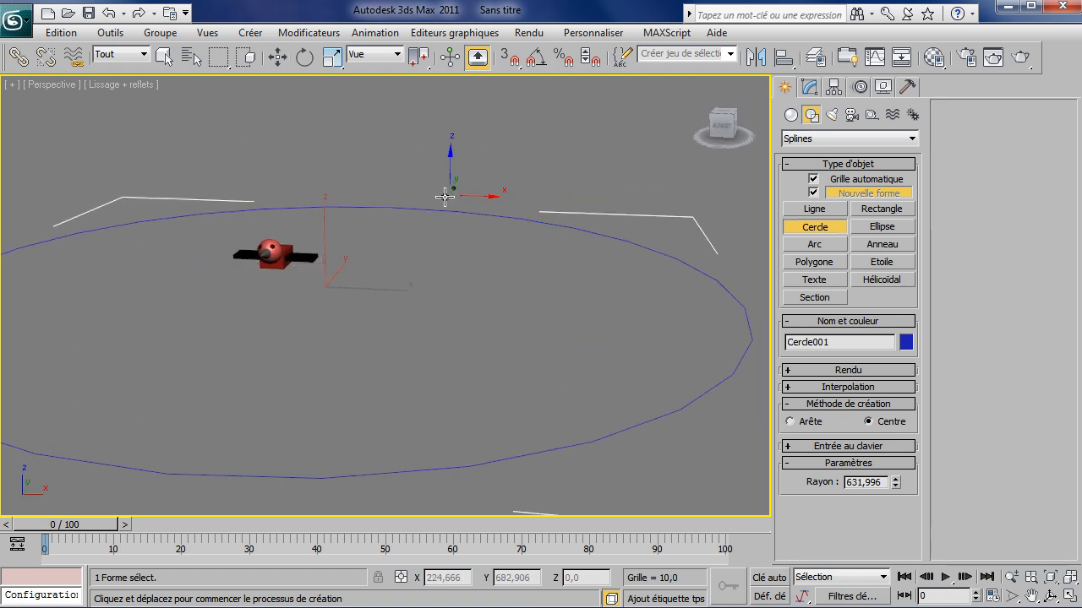
pyautogui.moveTo(460, 205); pyautogui.dragTo(559, 188, button='middle')
pyautogui.scroll(-5, 482, 212)
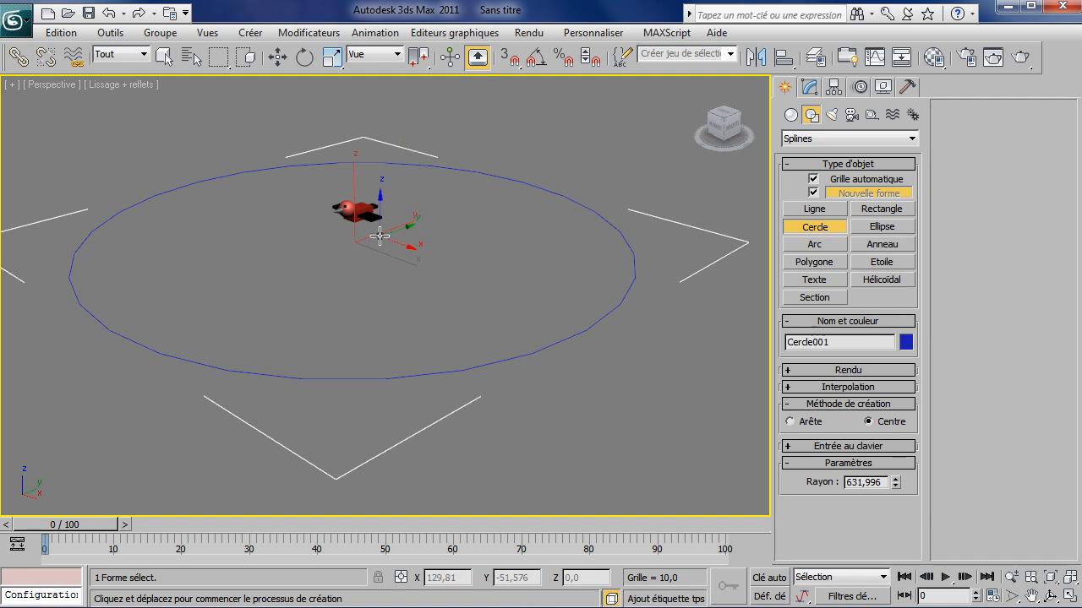
# - Apply a Path constraint (Contrainte Trajectoire) to the body box with the circle as its path, and preview the motion
pyautogui.press('w')
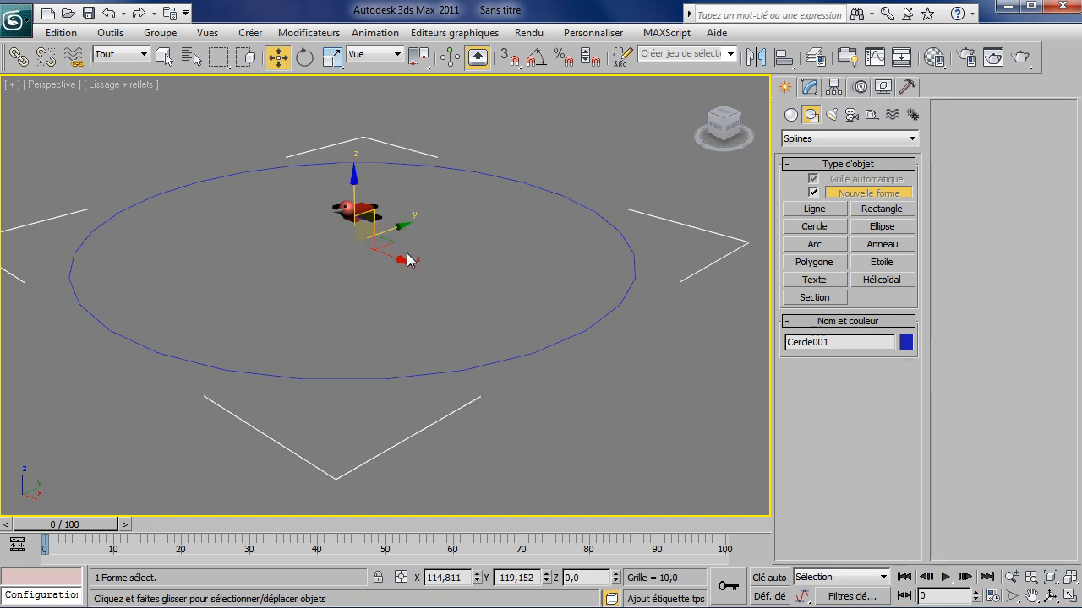
pyautogui.click(358, 208)
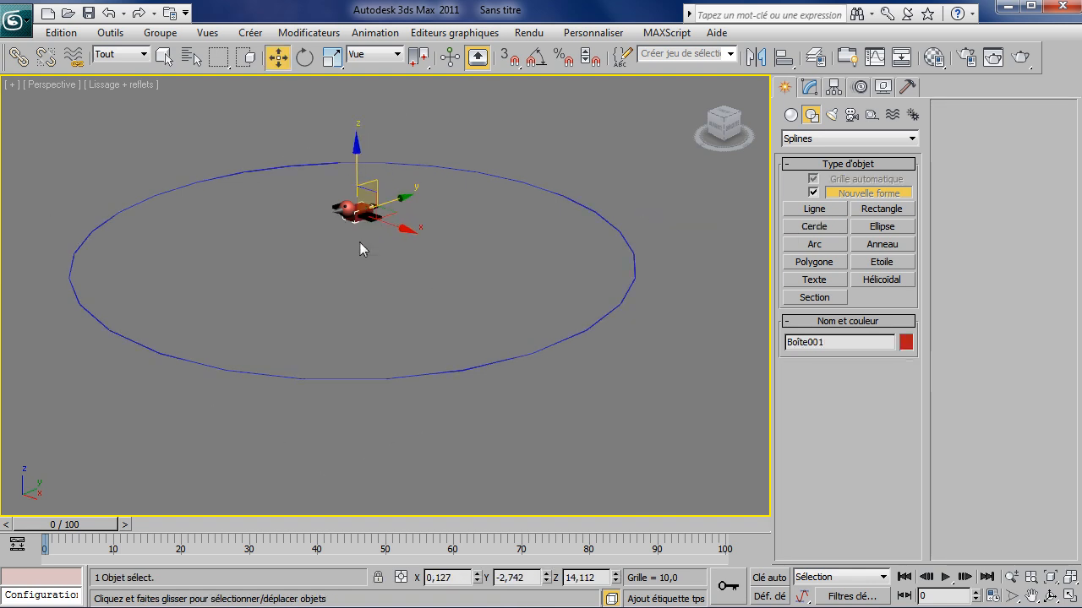
pyautogui.moveTo(366, 245); pyautogui.dragTo(399, 284, button='middle')
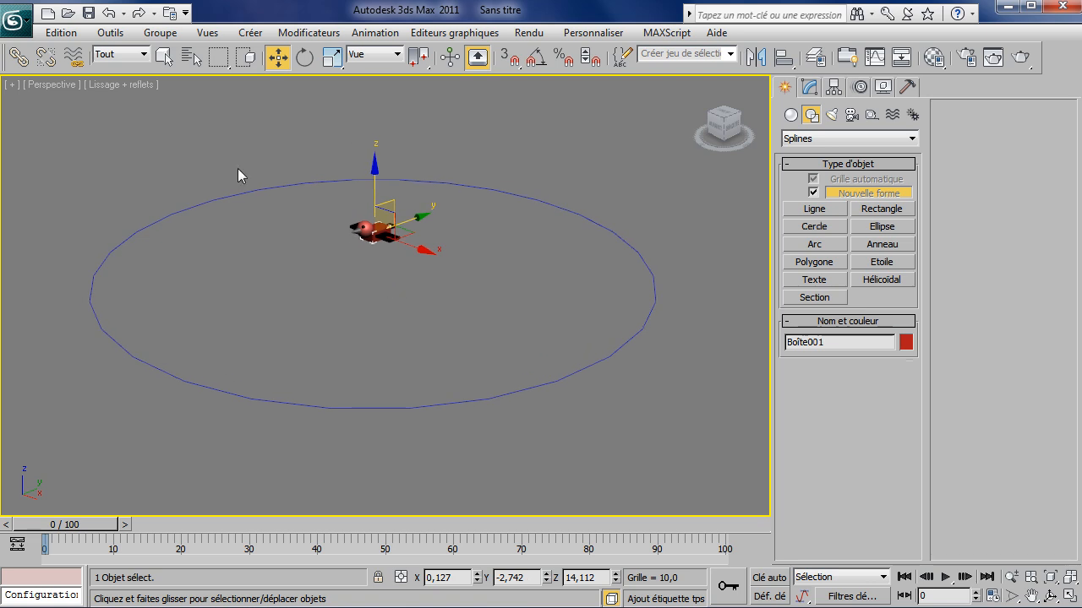
pyautogui.click(374, 33)
pyautogui.moveTo(424, 123)
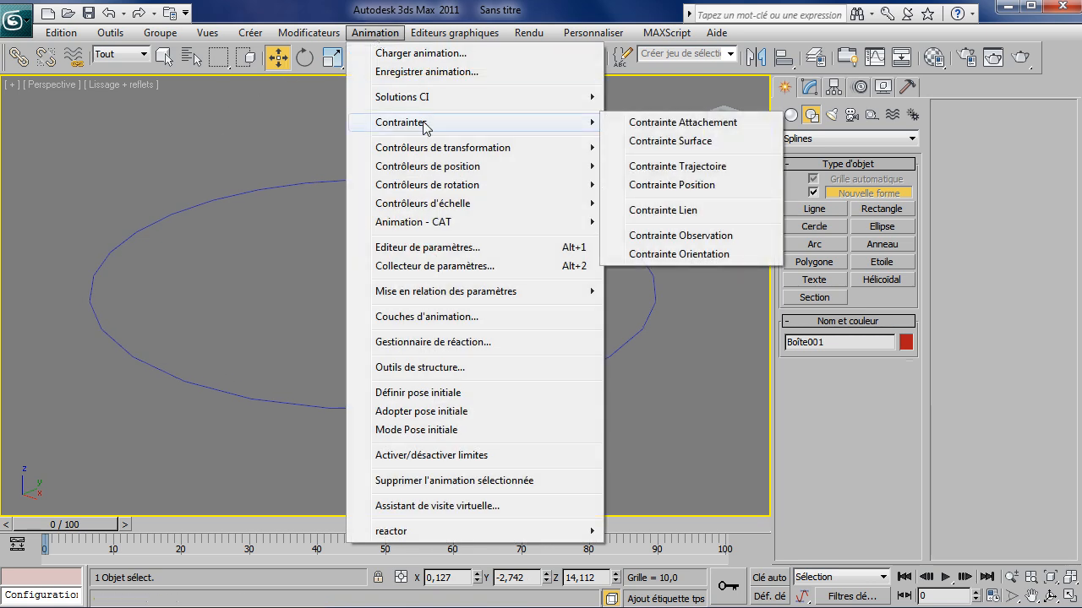
pyautogui.click(715, 167)
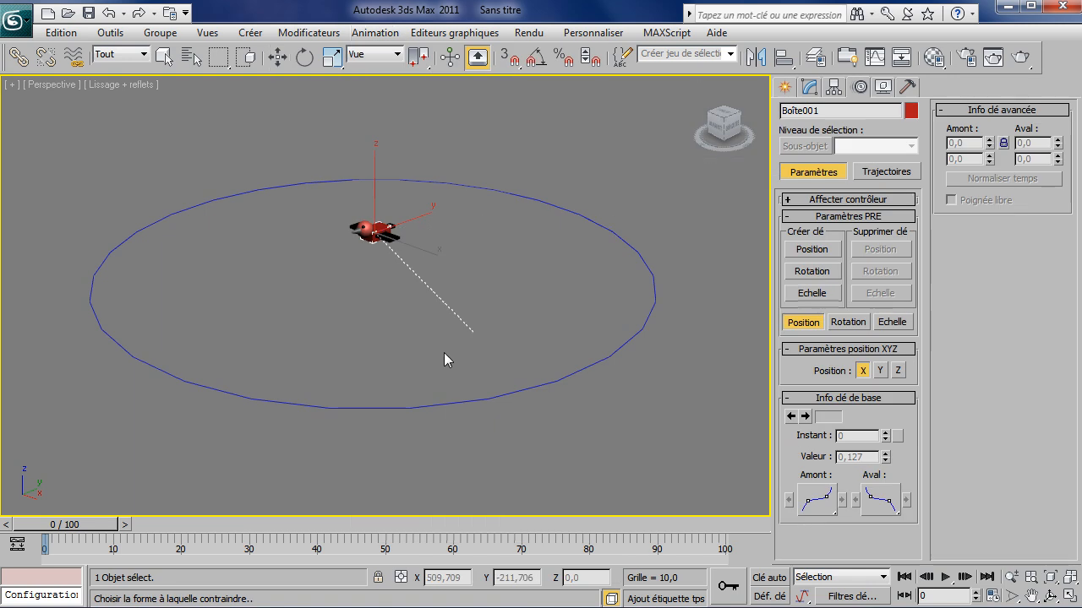
pyautogui.click(453, 405)
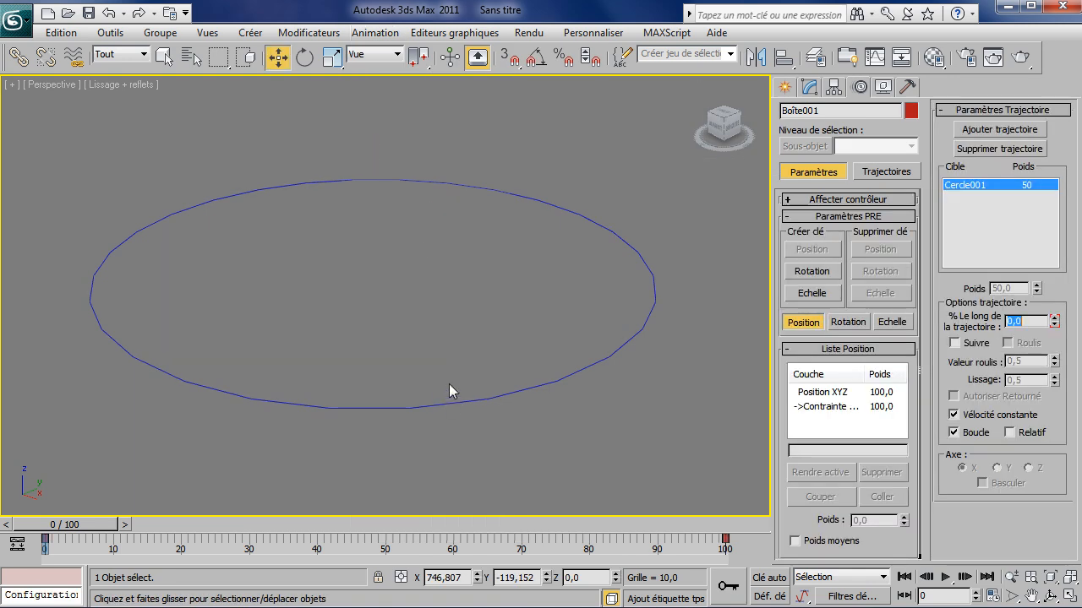
pyautogui.moveTo(433, 278); pyautogui.dragTo(375, 273, button='middle')
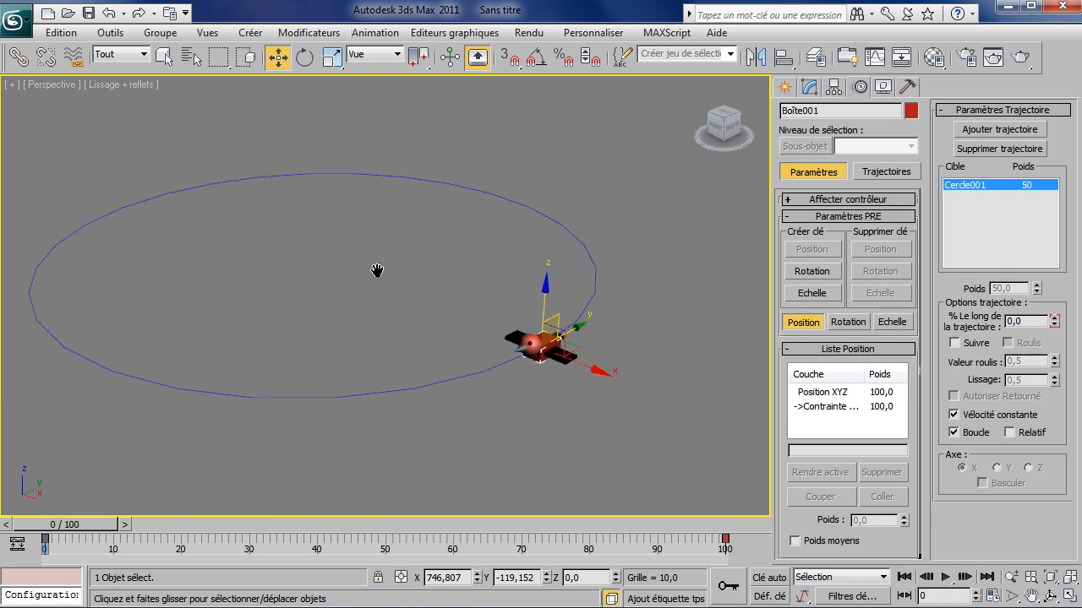
pyautogui.moveTo(451, 362); pyautogui.dragTo(549, 262, button='middle')
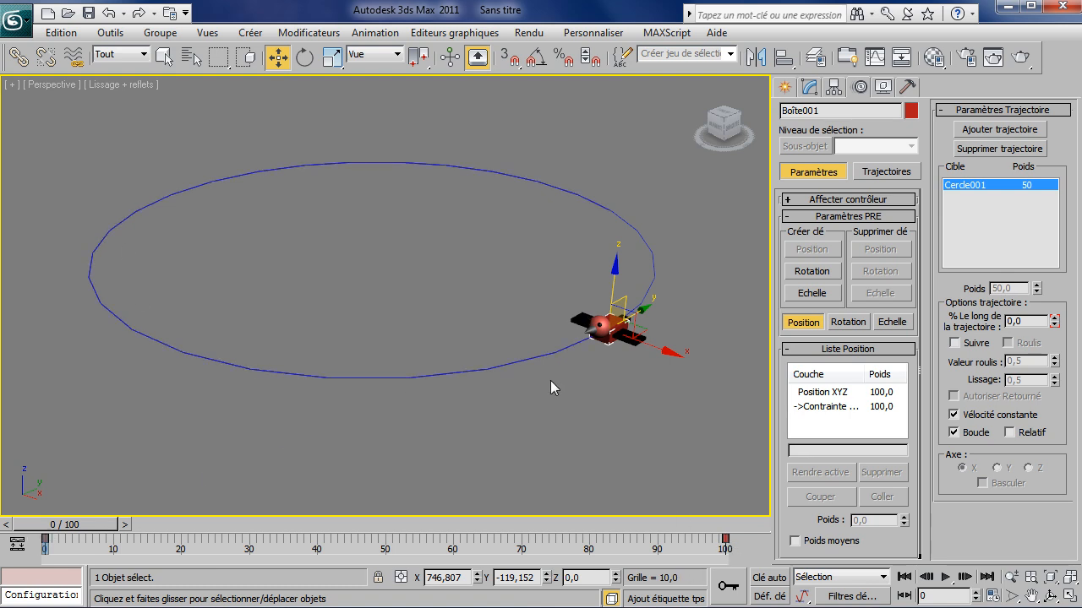
pyautogui.moveTo(40, 529)
pyautogui.mouseDown()
pyautogui.moveTo(583, 529)
pyautogui.moveTo(752, 479)
pyautogui.moveTo(448, 505)
pyautogui.moveTo(25, 507)
pyautogui.moveTo(665, 471)
pyautogui.moveTo(27, 522)
pyautogui.mouseUp()
pyautogui.press('w')
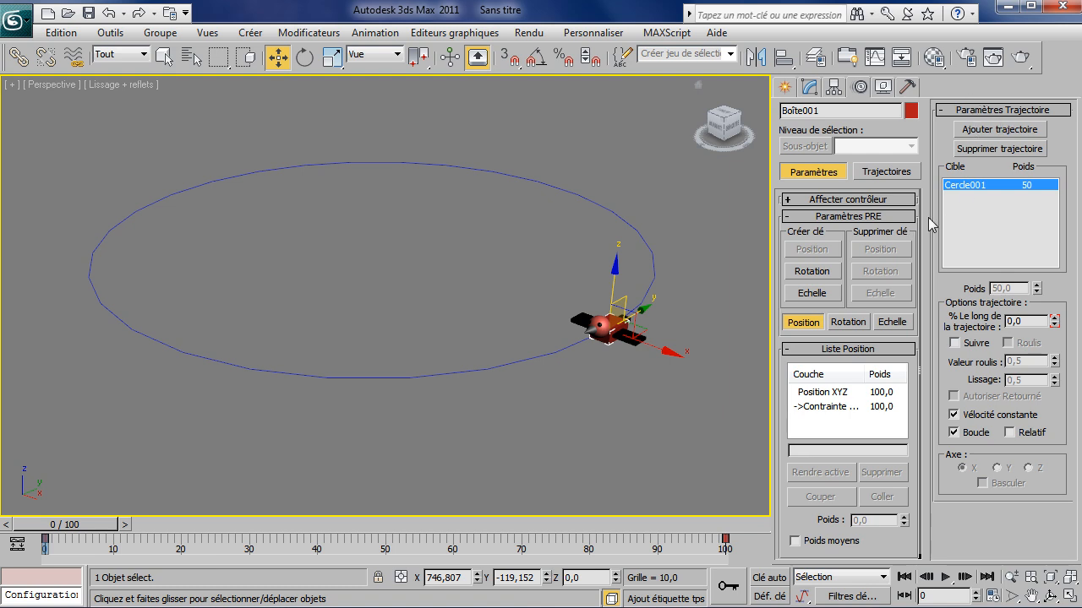
# - Enable Follow (Suivre) in the body's path constraint options and preview the bird's motion
pyautogui.click(954, 343)
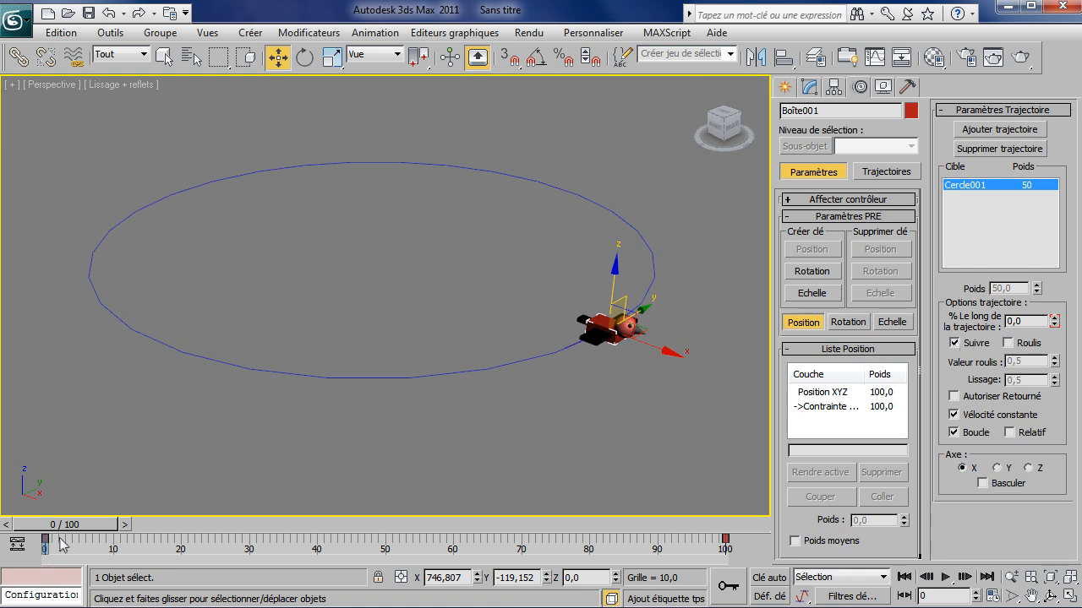
pyautogui.moveTo(66, 530); pyautogui.dragTo(34, 524)
pyautogui.press('w')
# - Turn on angle snap, rotate the body box about Z so the beak points along the circle, and preview the flight
pyautogui.rightClick(490, 365)
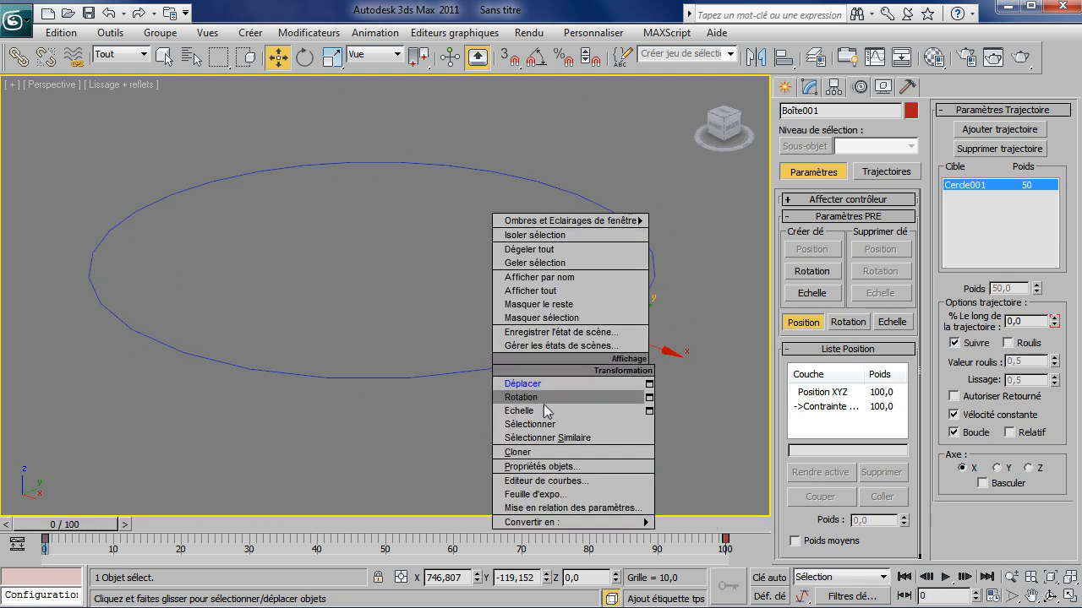
pyautogui.click(540, 397)
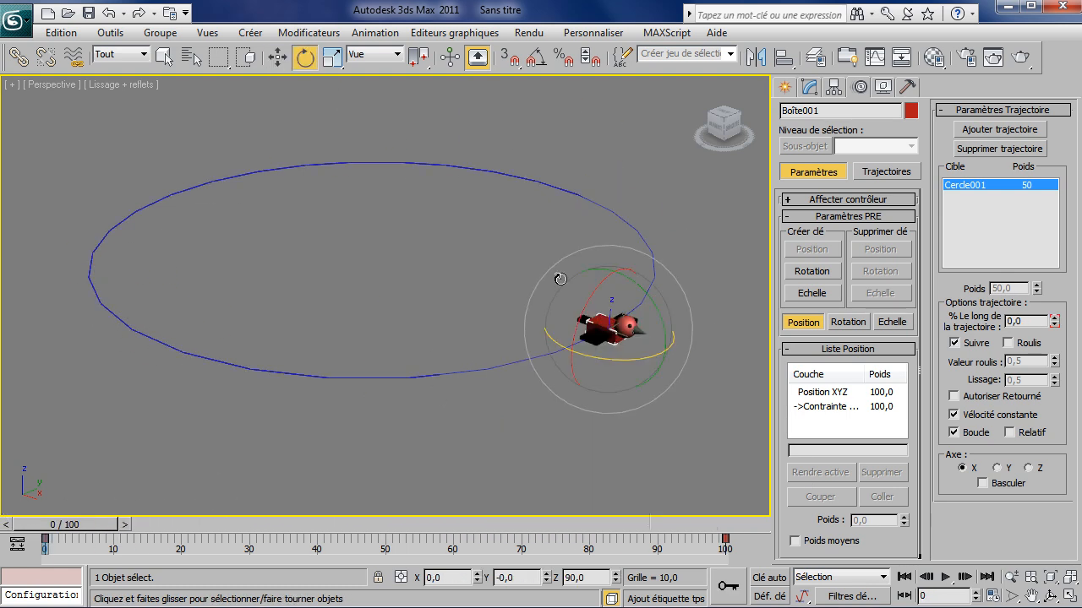
pyautogui.click(535, 59)
pyautogui.scroll(4, 558, 234)
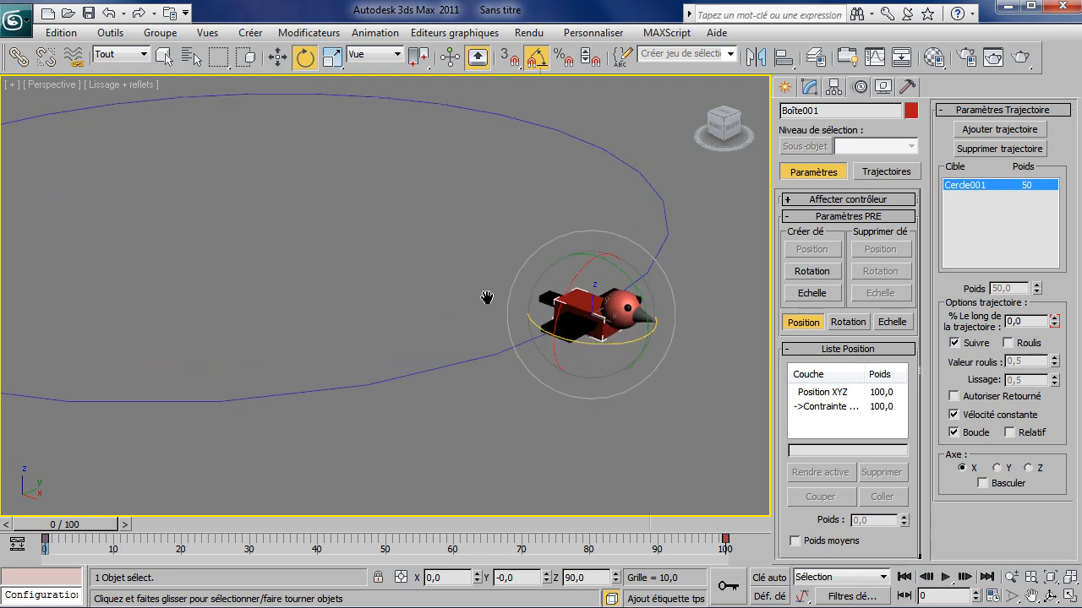
pyautogui.moveTo(487, 298); pyautogui.dragTo(309, 298, button='middle')
pyautogui.moveTo(426, 342); pyautogui.dragTo(579, 354)
pyautogui.moveTo(579, 354); pyautogui.dragTo(644, 344, button='middle')
pyautogui.click(313, 289)
pyautogui.scroll(-6, 362, 270)
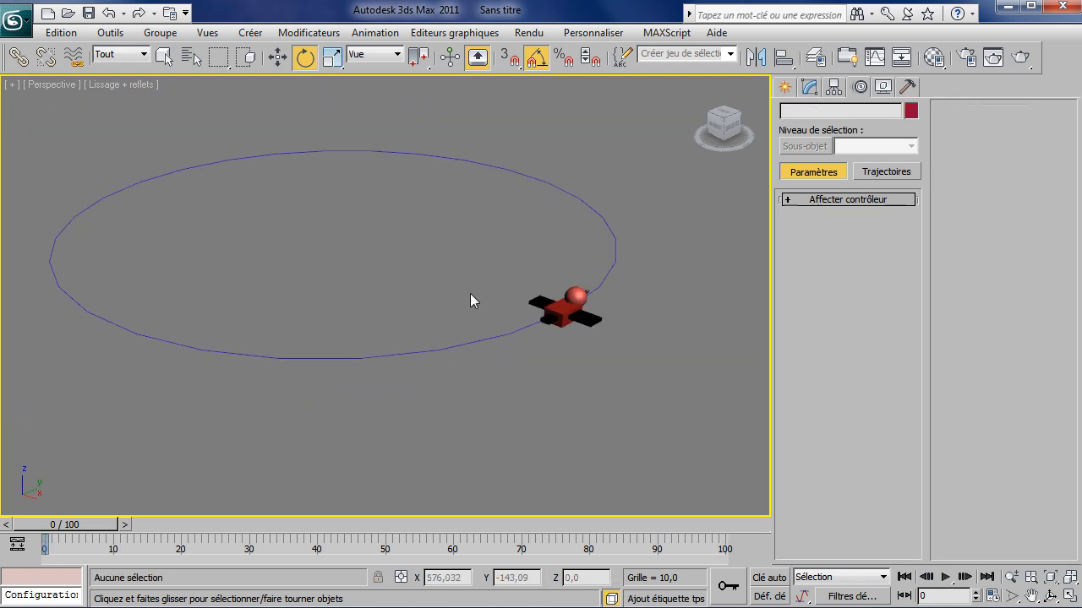
pyautogui.moveTo(101, 530); pyautogui.dragTo(42, 487)
# - Select the bird's left wing for rotation and turn on Auto Key recording at frame 0
pyautogui.moveTo(483, 352); pyautogui.dragTo(442, 333, button='middle')
pyautogui.scroll(5, 482, 277)
pyautogui.moveTo(530, 231); pyautogui.dragTo(410, 279, button='middle')
pyautogui.scroll(2, 154, 314)
pyautogui.scroll(-1, 410, 279)
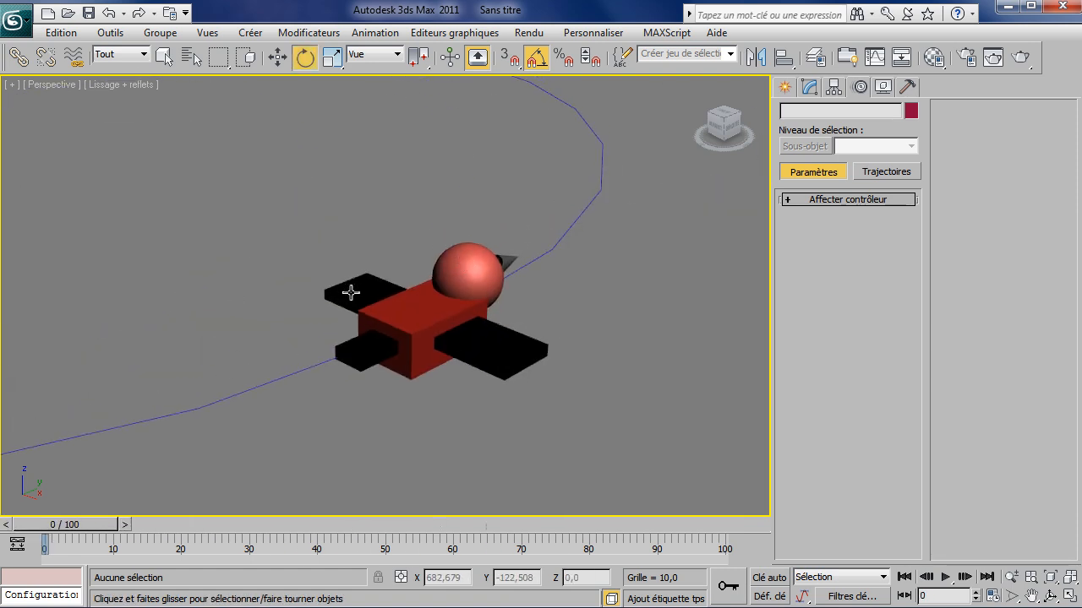
pyautogui.click(345, 292)
pyautogui.rightClick(385, 290)
pyautogui.click(433, 317)
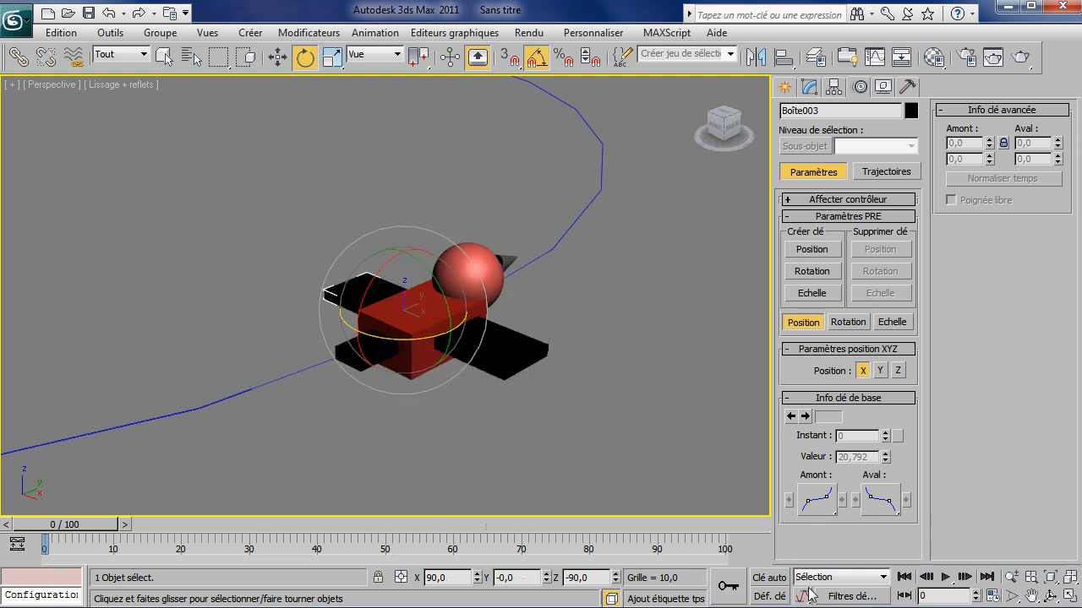
pyautogui.click(769, 578)
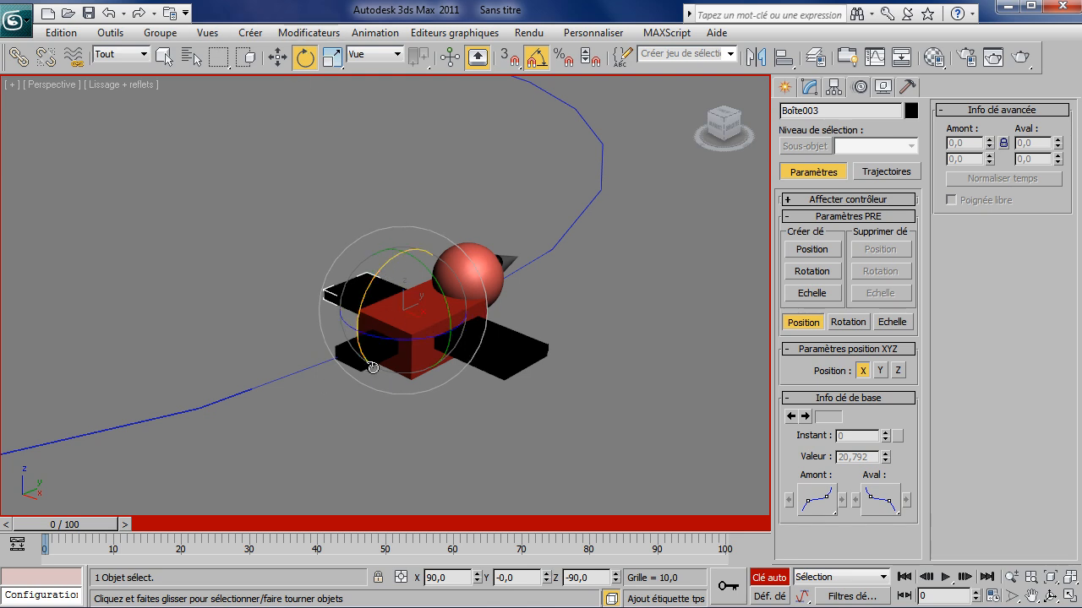
# - Rotate both wings downward at frame 0
pyautogui.keyDown('alt'); pyautogui.moveTo(399, 319); pyautogui.dragTo(347, 269, button='middle'); pyautogui.keyUp('alt')
pyautogui.scroll(3, 347, 269)
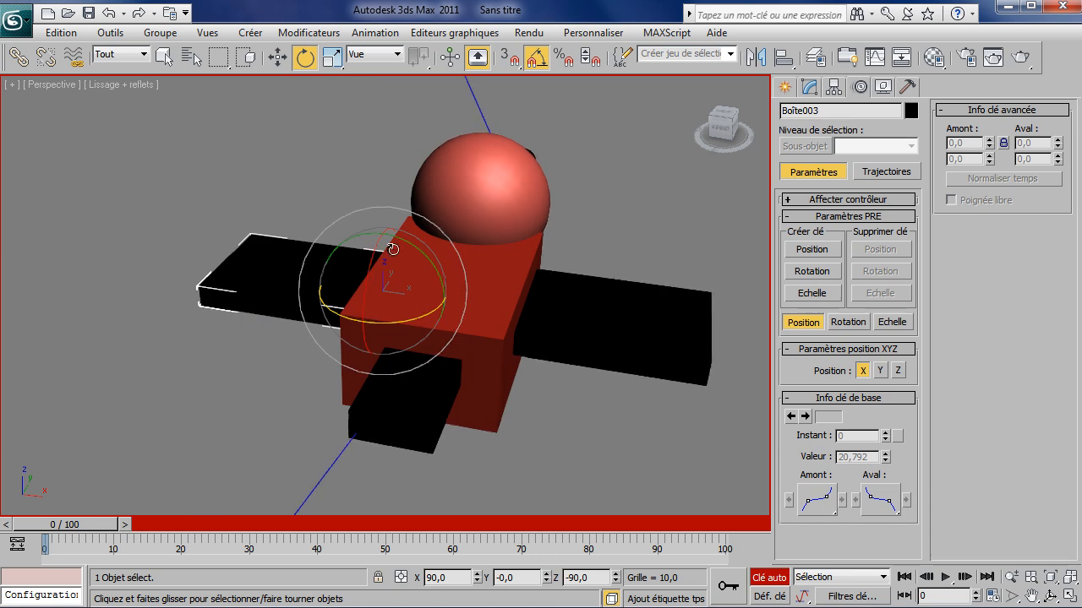
pyautogui.moveTo(407, 247); pyautogui.dragTo(582, 292)
pyautogui.click(551, 300)
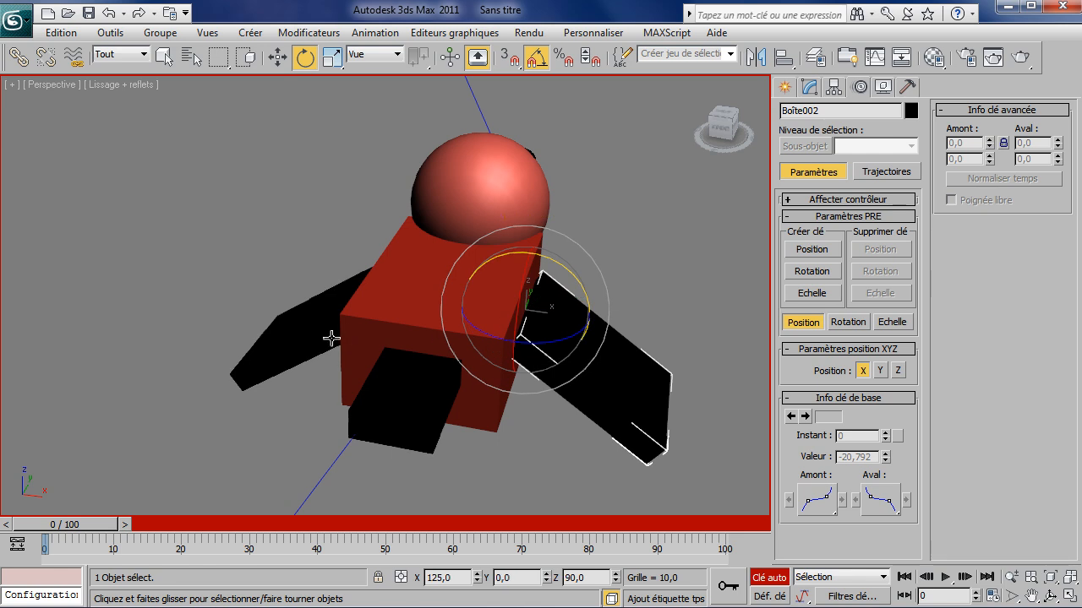
# - Move the animation time to frame 5
pyautogui.moveTo(68, 528); pyautogui.dragTo(99, 531)
pyautogui.press('e')
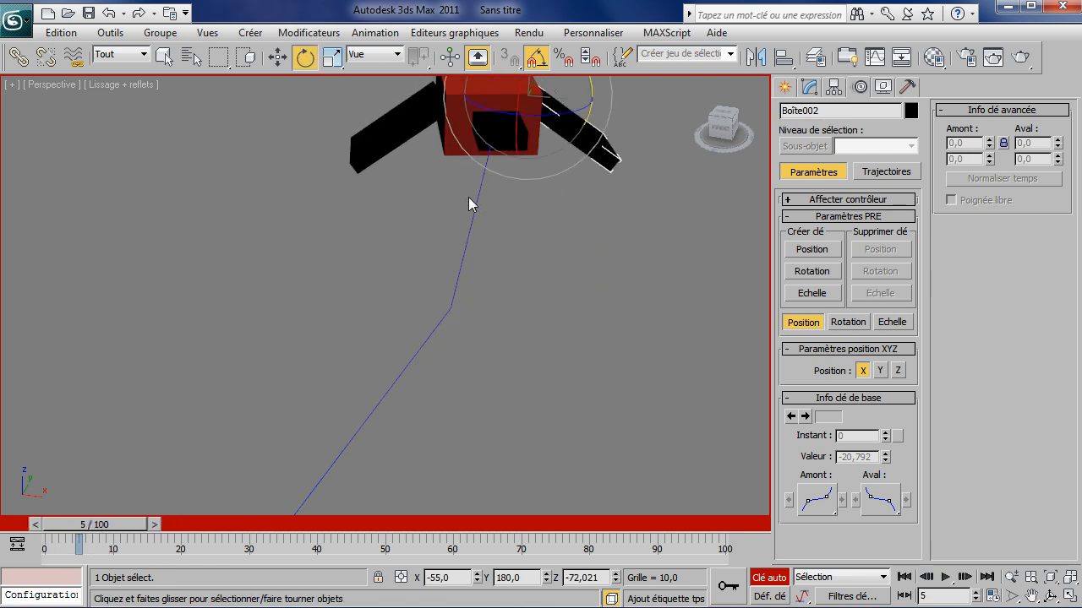
pyautogui.moveTo(470, 180); pyautogui.dragTo(434, 322, button='middle')
pyautogui.moveTo(486, 310)
pyautogui.mouseDown()
pyautogui.moveTo(453, 280)
pyautogui.moveTo(484, 314)
pyautogui.mouseUp()
pyautogui.keyDown('alt'); pyautogui.moveTo(494, 319); pyautogui.dragTo(290, 326, button='middle'); pyautogui.keyUp('alt')
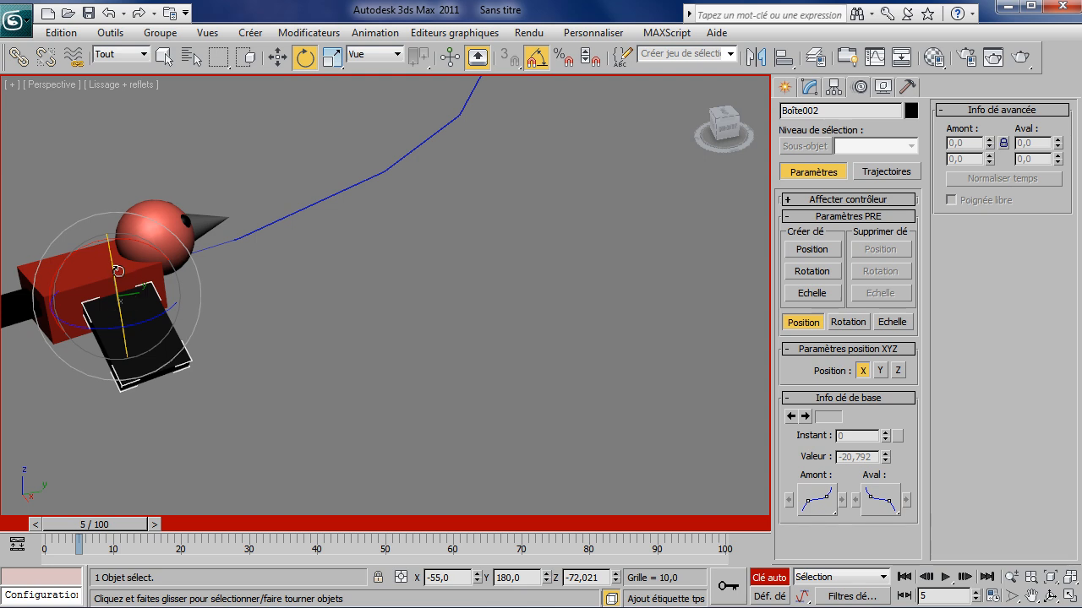
pyautogui.moveTo(117, 269); pyautogui.dragTo(112, 225)
pyautogui.rightClick(111, 225)
# - Set the reference coordinate system to Local and rotate both wings upward at frame 5
pyautogui.click(381, 62)
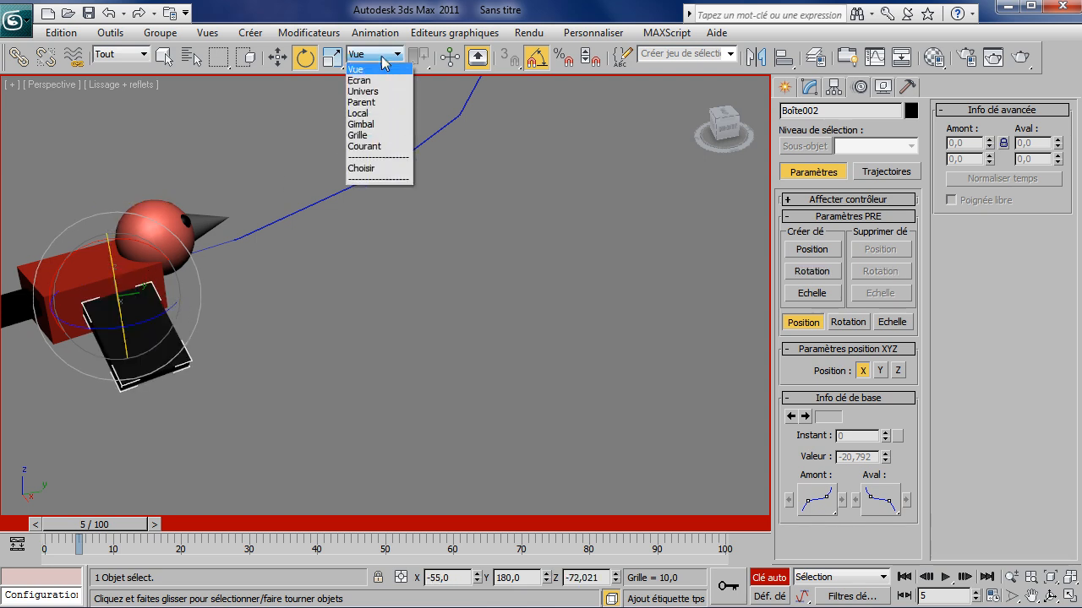
pyautogui.click(369, 112)
pyautogui.moveTo(440, 221); pyautogui.dragTo(610, 218, button='middle')
pyautogui.scroll(3, 273, 276)
pyautogui.moveTo(329, 278); pyautogui.dragTo(435, 315, button='middle')
pyautogui.moveTo(366, 296); pyautogui.dragTo(339, 229)
pyautogui.keyDown('alt'); pyautogui.moveTo(422, 220); pyautogui.dragTo(484, 223, button='middle'); pyautogui.keyUp('alt')
pyautogui.click(409, 262)
pyautogui.moveTo(478, 182); pyautogui.dragTo(503, 181)
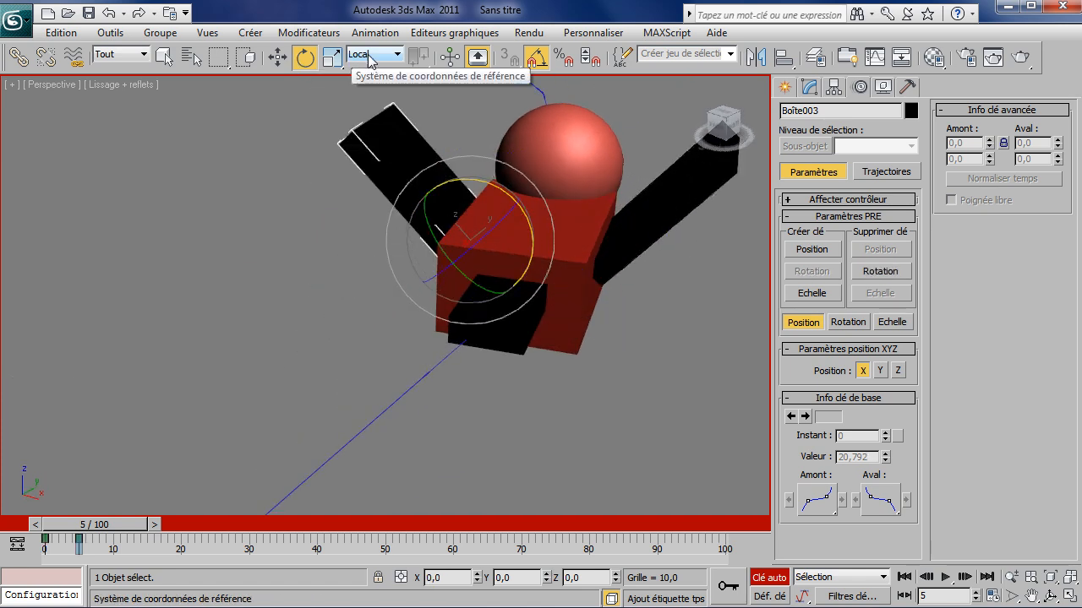
# - Move the animation time to frame 10 and turn off Auto Key recording
pyautogui.keyDown('alt'); pyautogui.moveTo(580, 242); pyautogui.dragTo(549, 262, button='middle'); pyautogui.keyUp('alt')
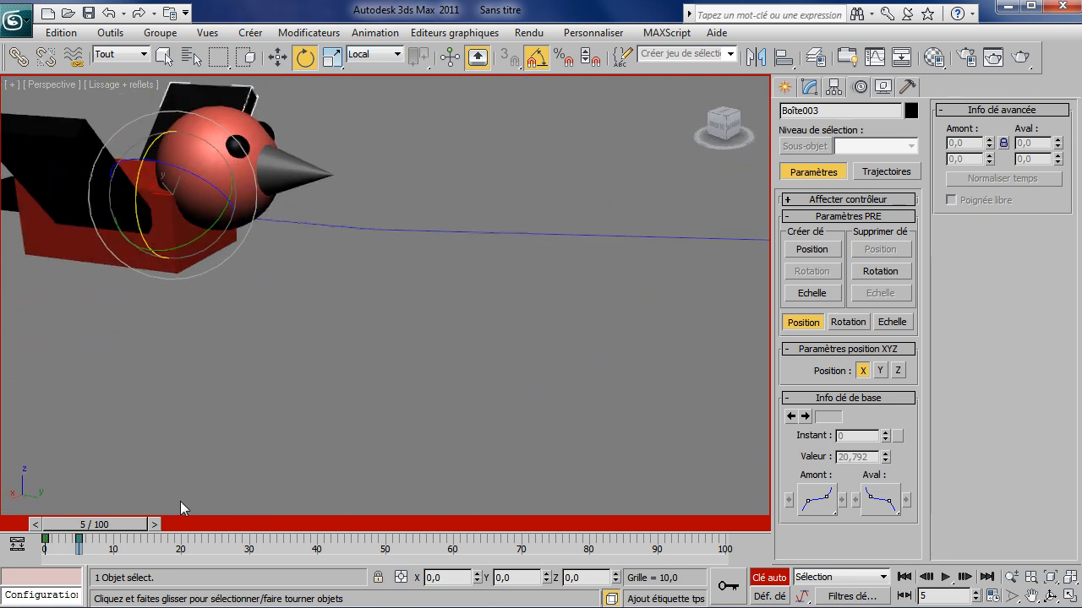
pyautogui.moveTo(147, 531)
pyautogui.mouseDown()
pyautogui.moveTo(60, 529)
pyautogui.moveTo(143, 528)
pyautogui.mouseUp()
pyautogui.press('e')
pyautogui.scroll(-4, 335, 338)
pyautogui.keyDown('alt'); pyautogui.moveTo(335, 338); pyautogui.dragTo(556, 342, button='middle'); pyautogui.keyUp('alt')
pyautogui.scroll(5, 507, 330)
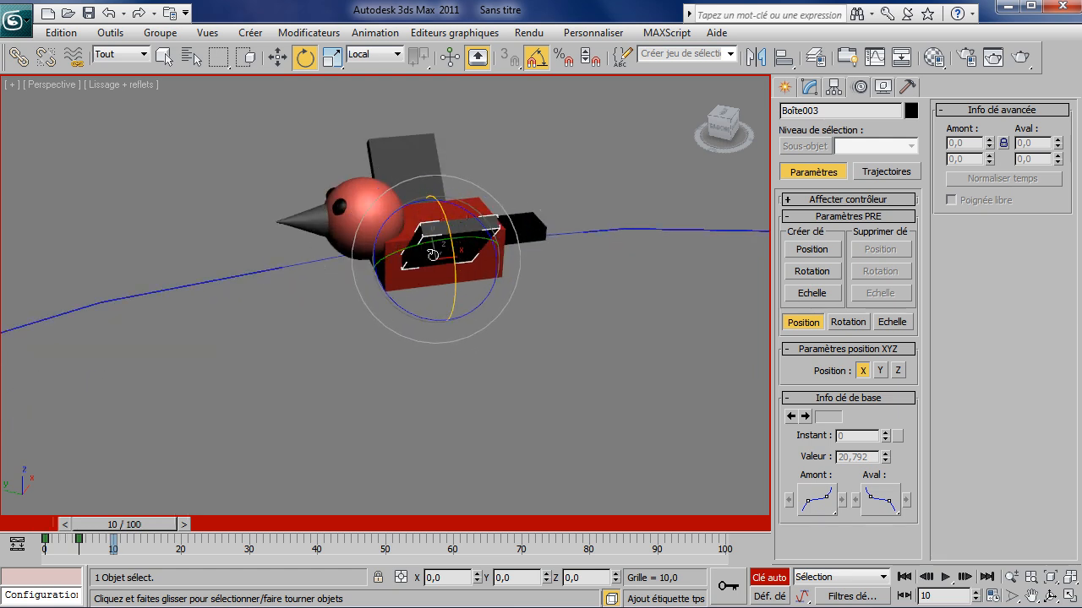
pyautogui.click(751, 579)
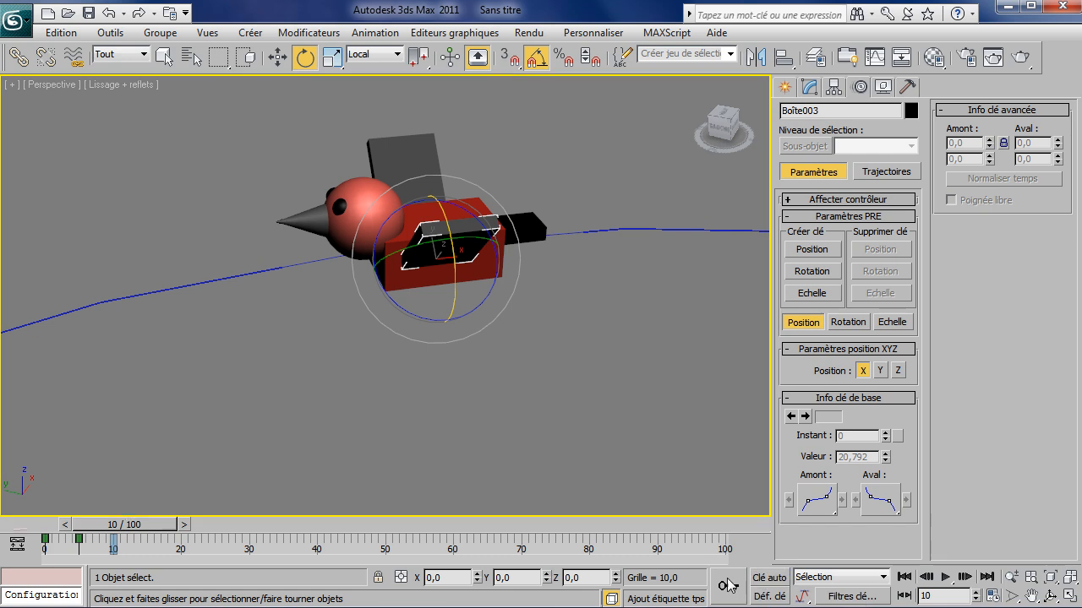
# - Open the Curve Editor for the selected wing, enlarge it and show only the Rotation X curve
pyautogui.click(477, 34)
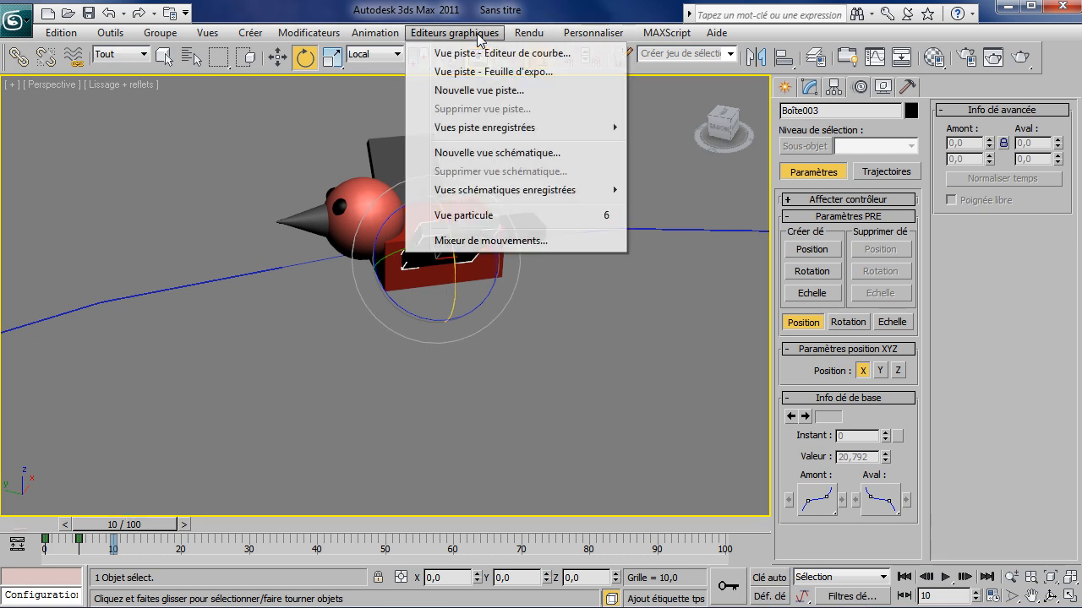
pyautogui.click(532, 53)
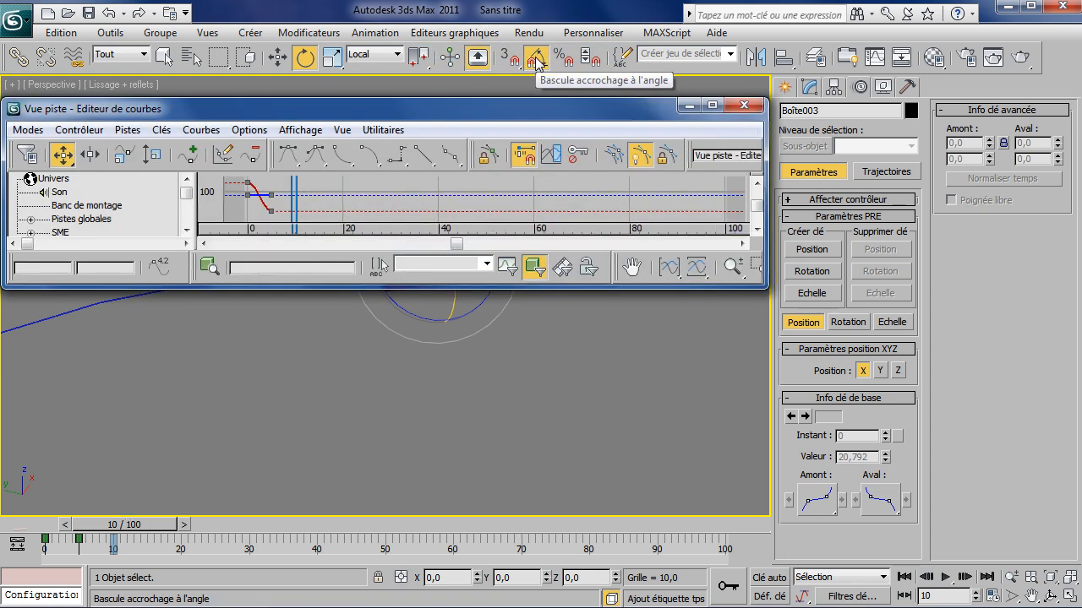
pyautogui.moveTo(578, 289); pyautogui.dragTo(578, 581)
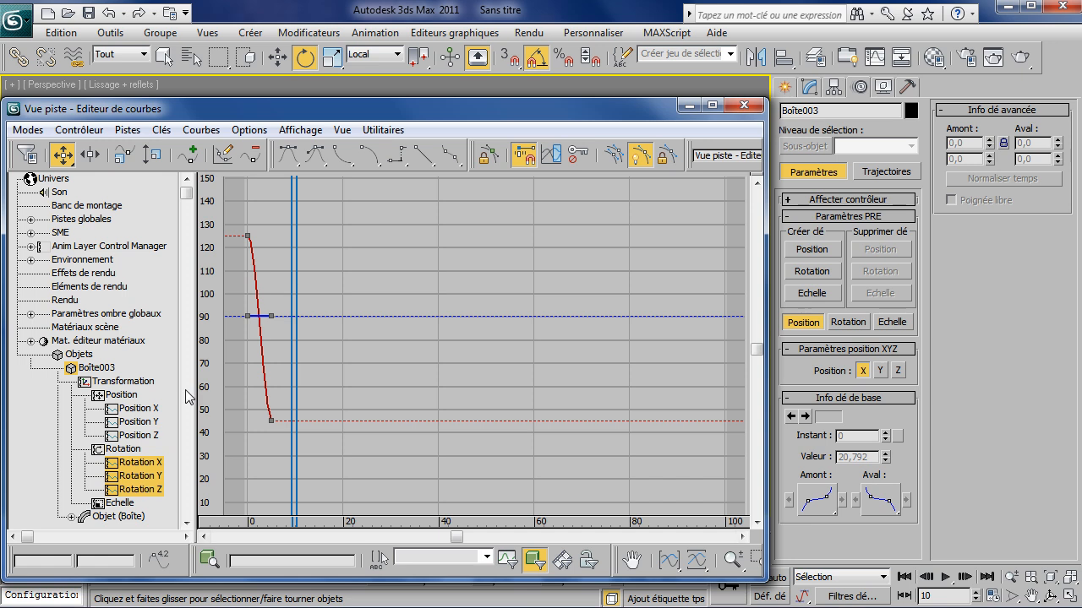
pyautogui.click(141, 476)
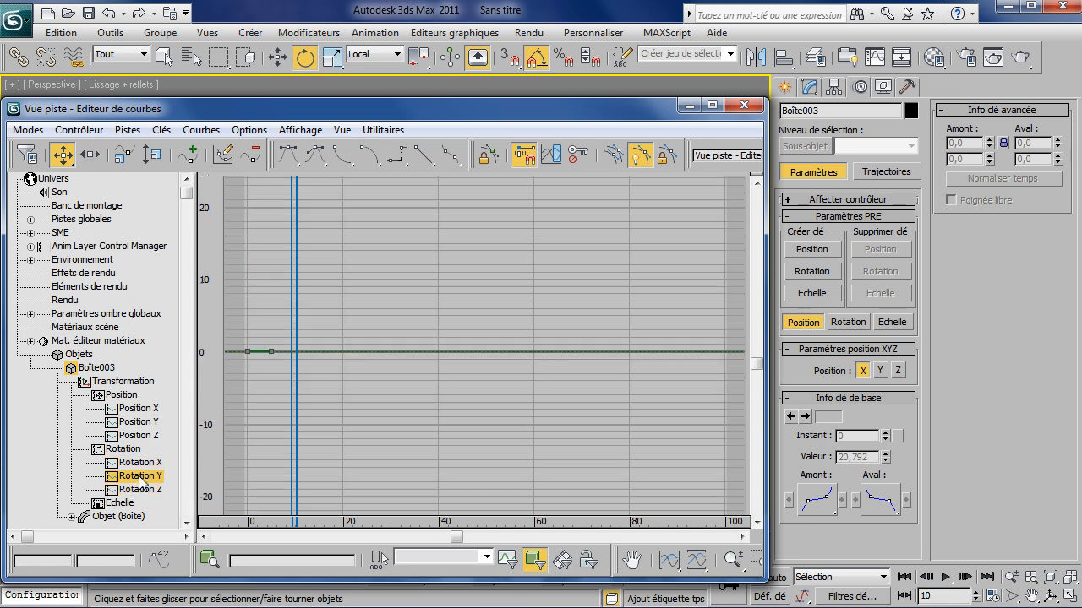
pyautogui.click(138, 469)
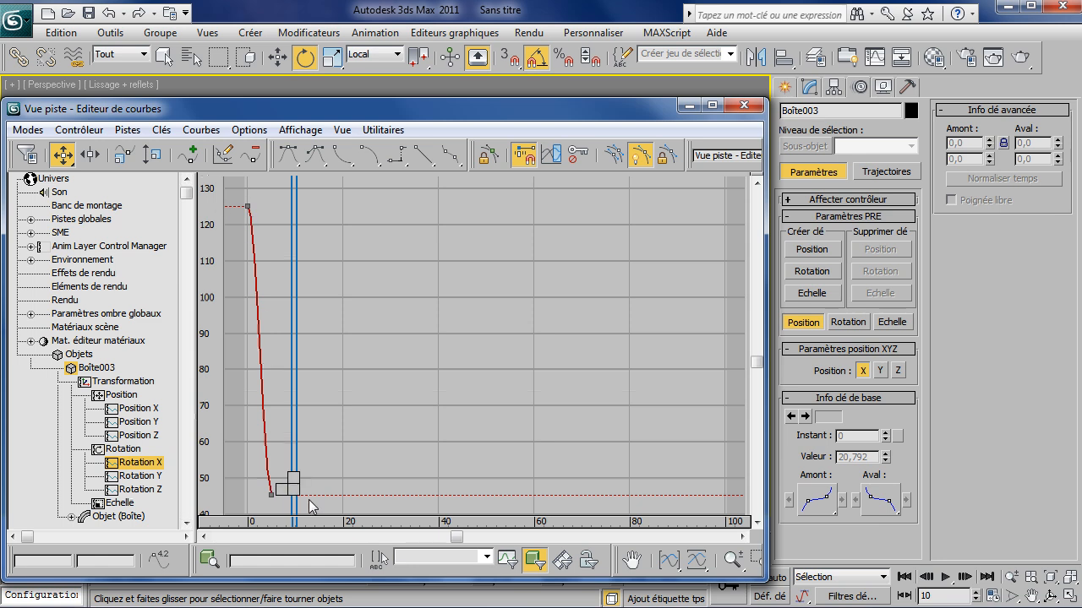
# - Set the wing's Rotation X out-of-range type to Ping-pong in both directions and close the Curve Editor
pyautogui.click(551, 155)
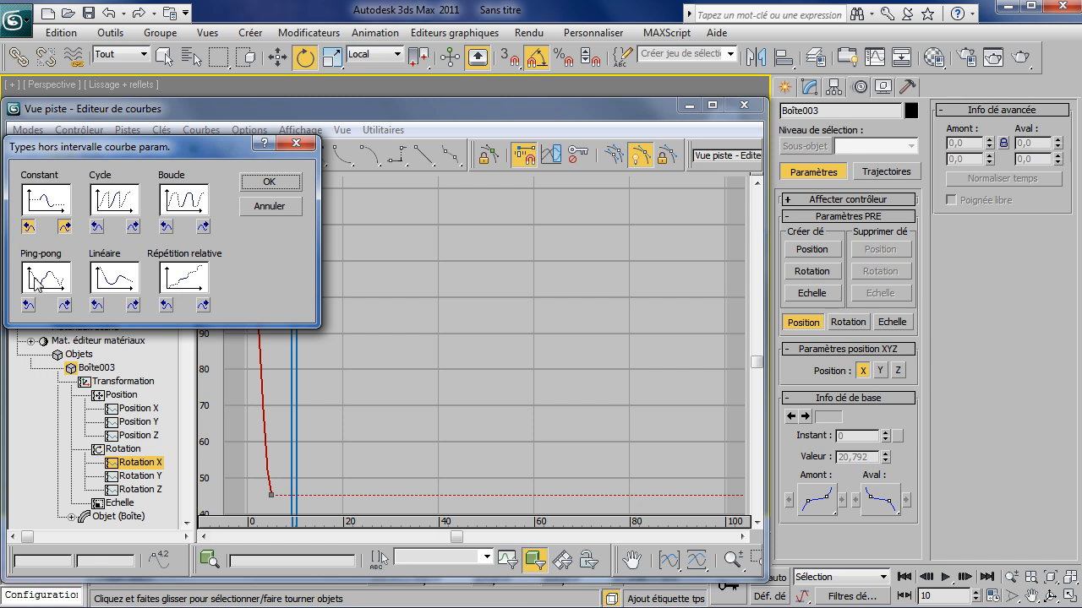
pyautogui.click(29, 305)
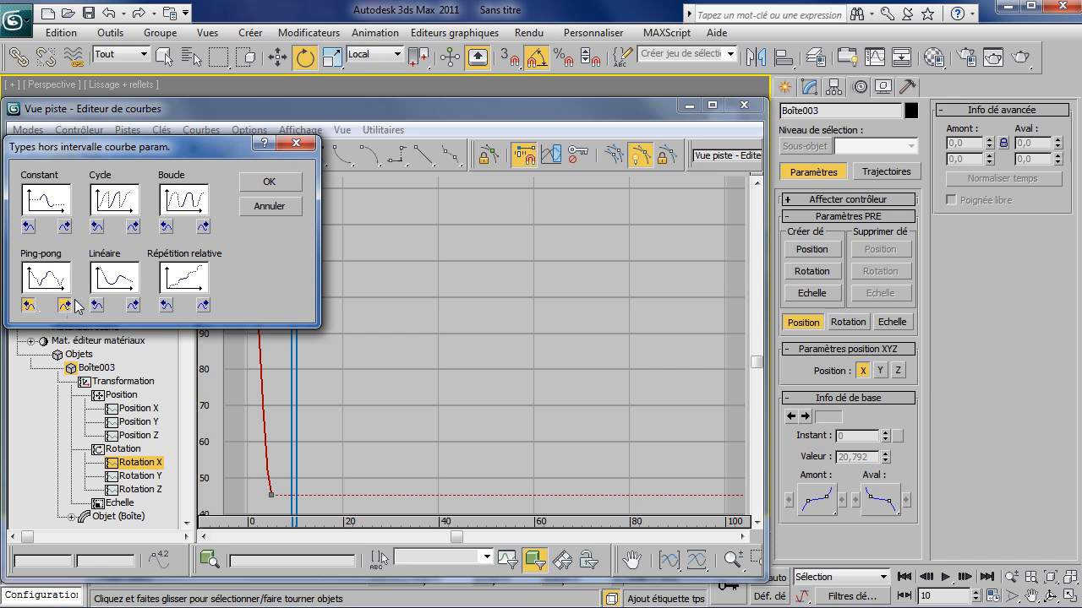
pyautogui.click(267, 182)
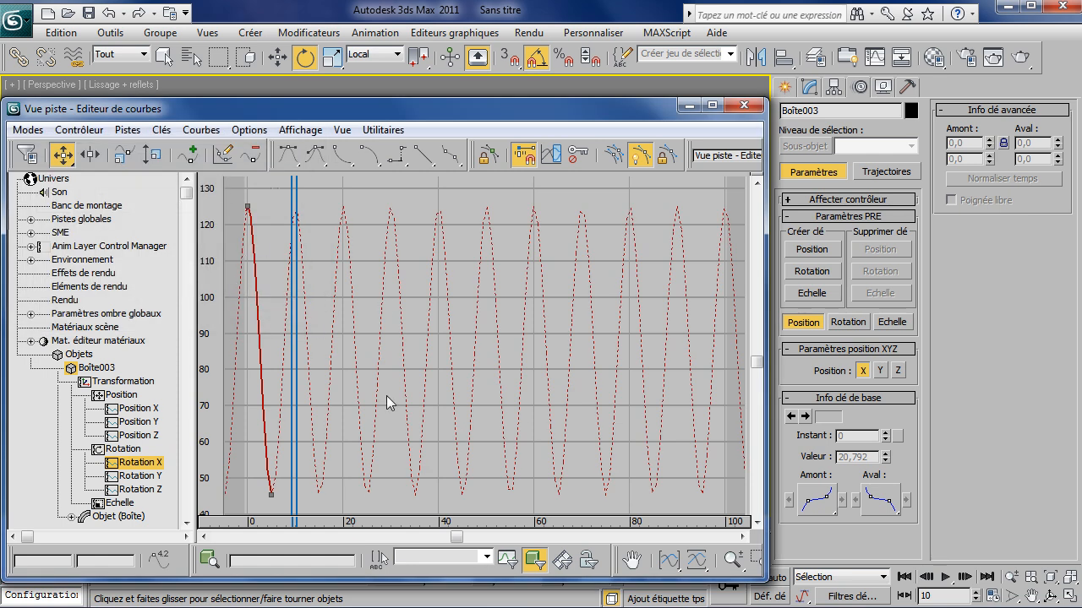
pyautogui.click(743, 106)
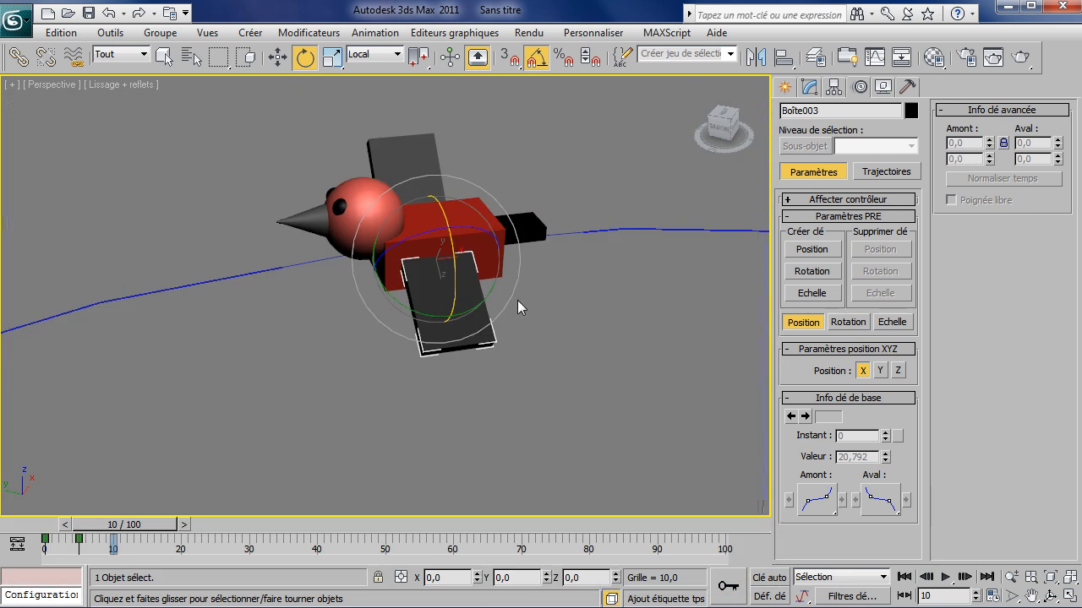
# - Select the opposite wing and return the animation time to frame 0
pyautogui.click(417, 161)
pyautogui.keyDown('alt'); pyautogui.moveTo(485, 176); pyautogui.dragTo(494, 252, button='middle'); pyautogui.keyUp('alt')
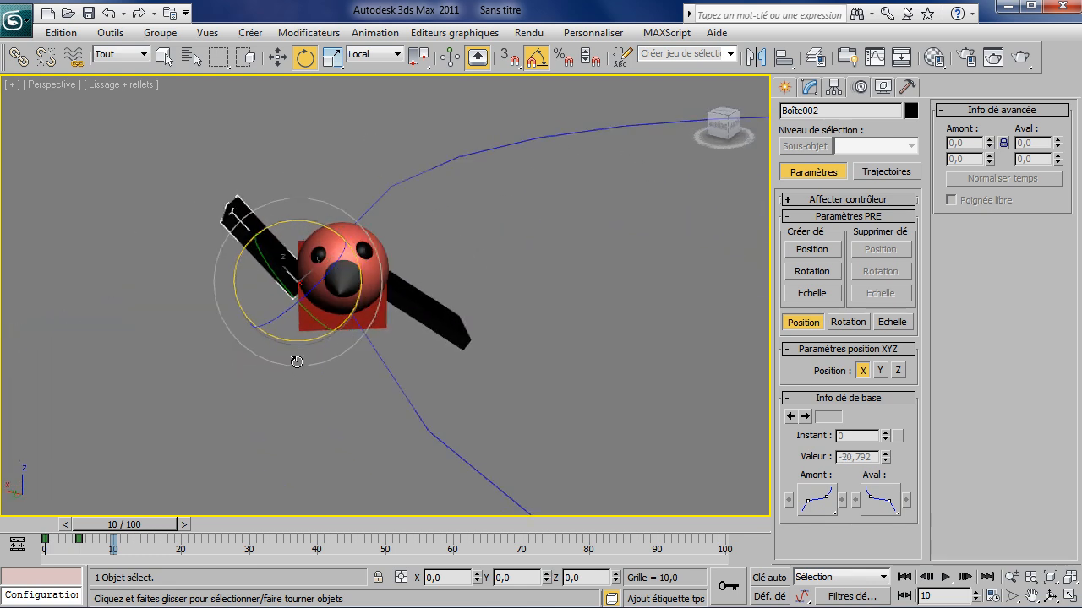
pyautogui.moveTo(145, 528); pyautogui.dragTo(61, 549)
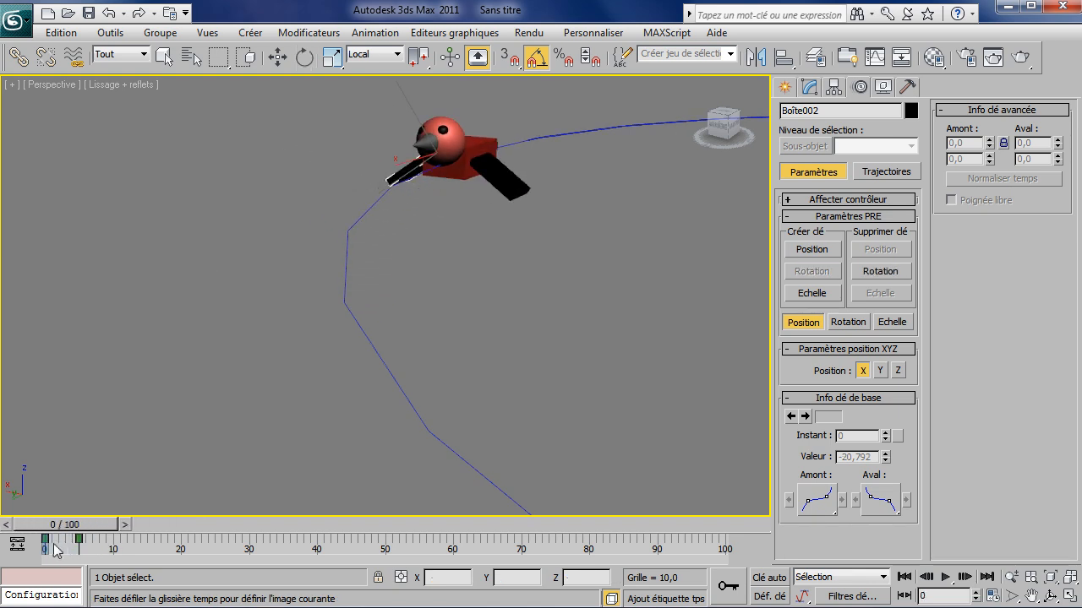
pyautogui.press('e')
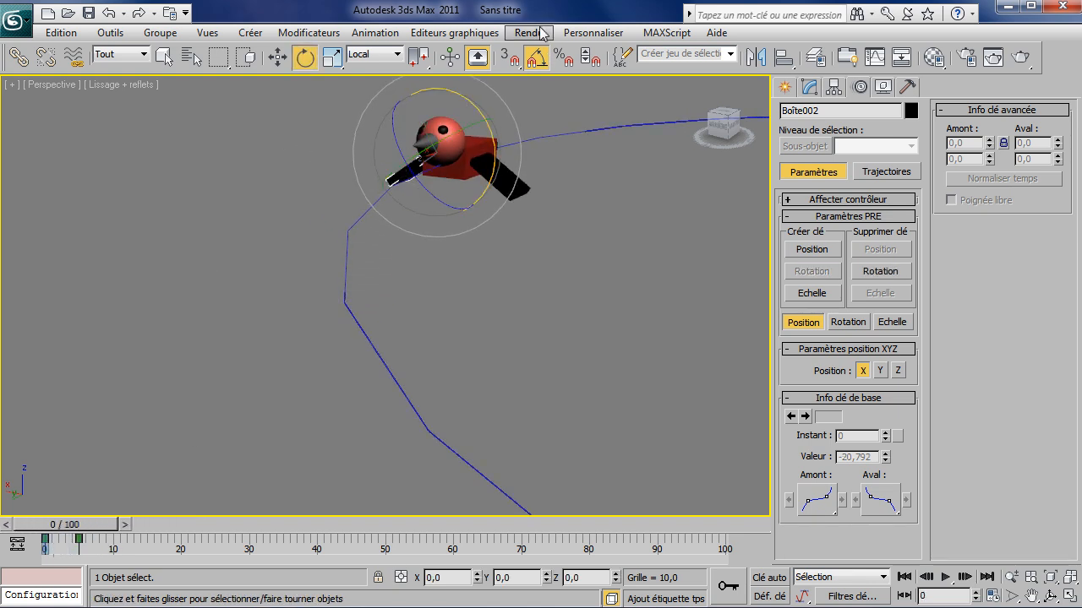
# - Open the Curve Editor for the second wing and isolate its Rotation X curve
pyautogui.click(455, 32)
pyautogui.click(482, 57)
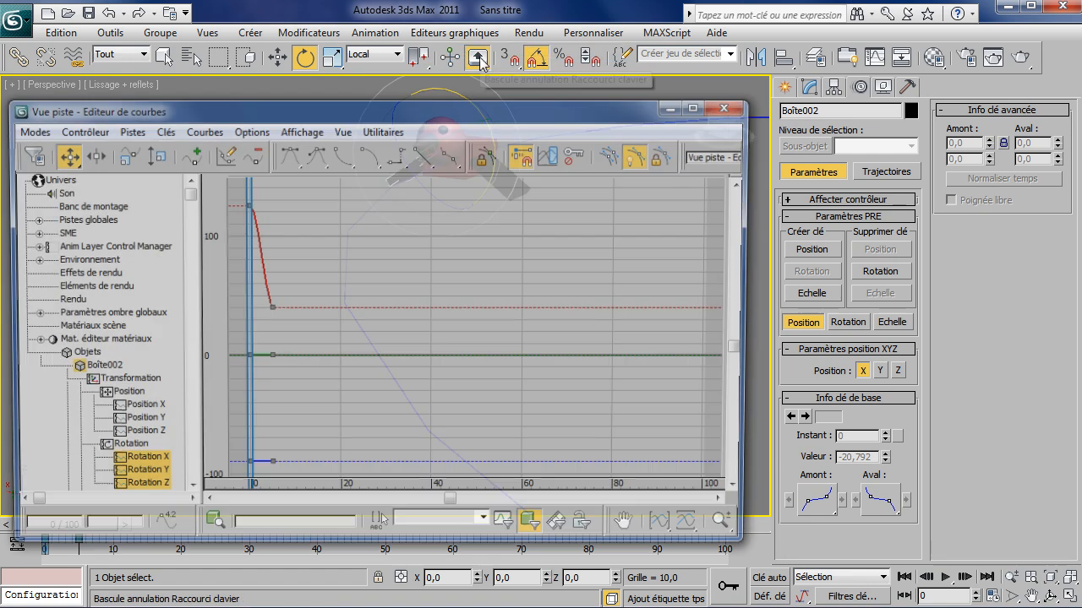
pyautogui.rightClick(135, 474)
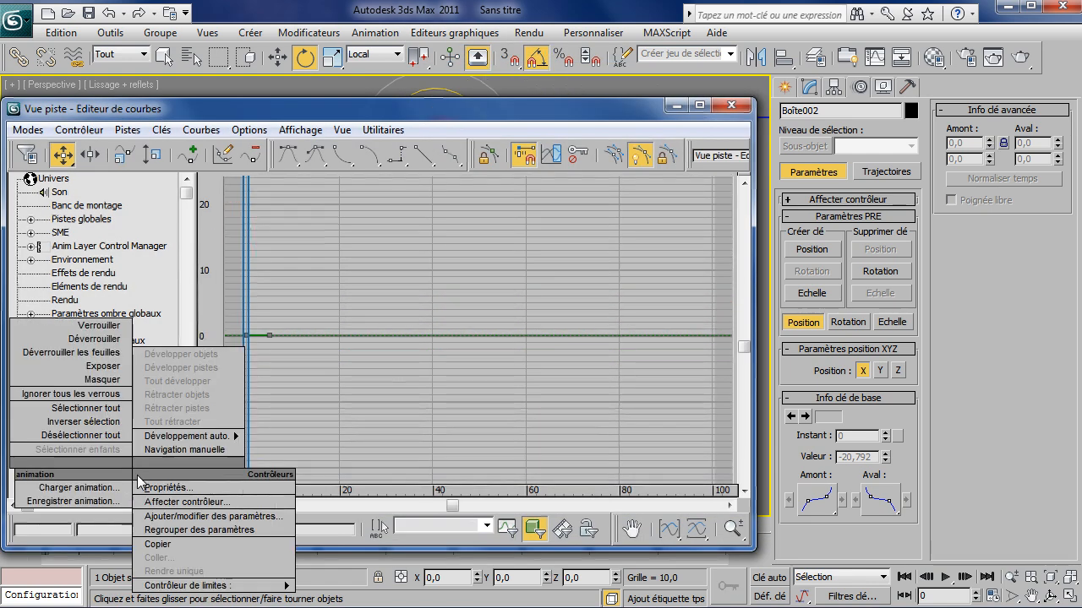
pyautogui.click(284, 386)
pyautogui.click(141, 464)
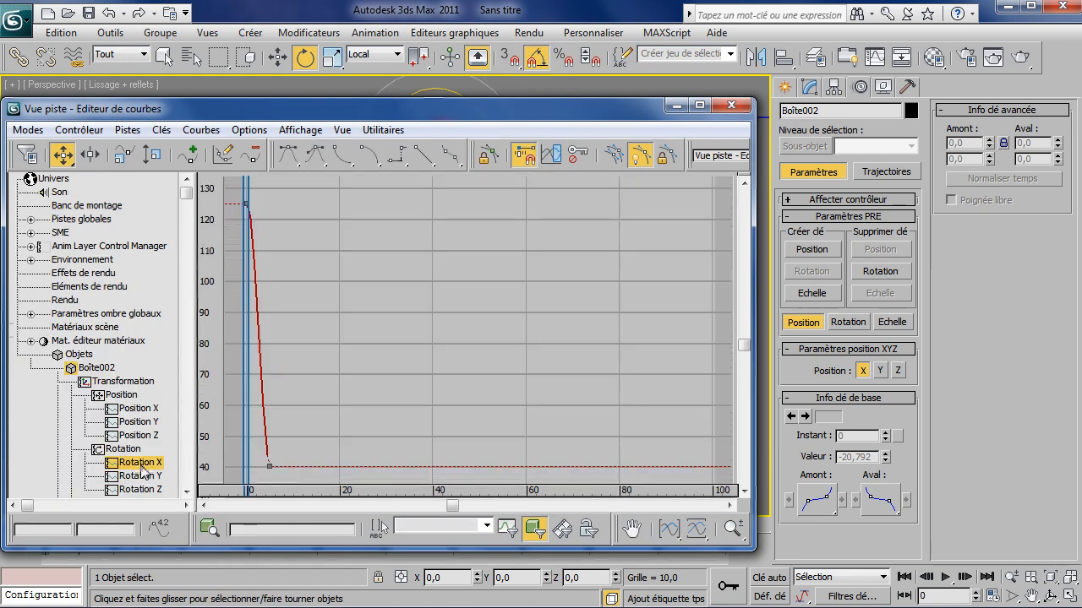
# - Apply the Ping-pong out-of-range type in both directions to the second wing's Rotation X and close the Curve Editor
pyautogui.click(551, 154)
pyautogui.click(28, 306)
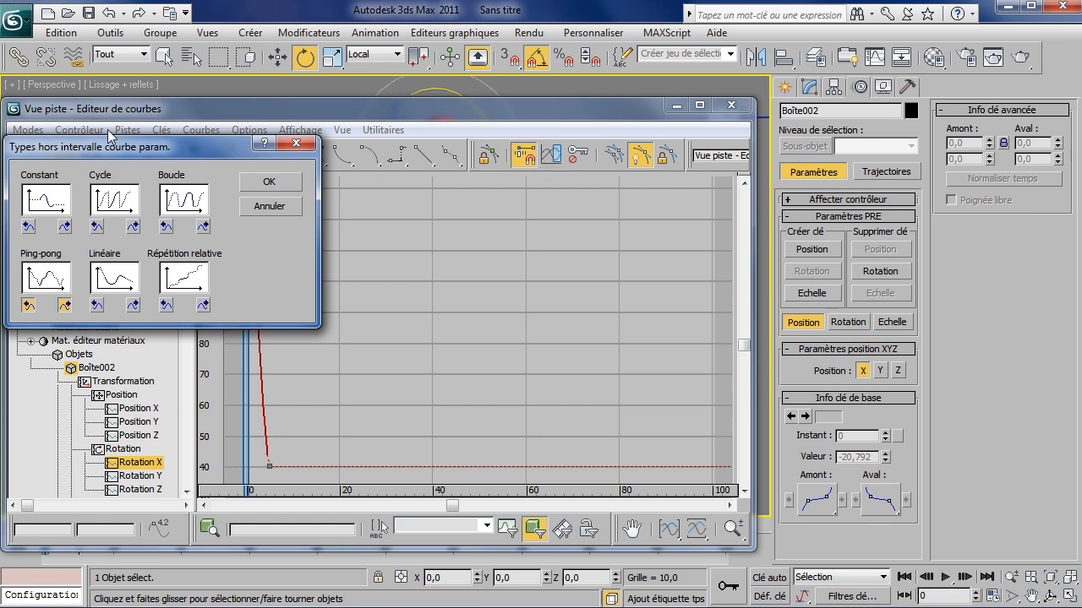
pyautogui.click(269, 182)
pyautogui.click(734, 105)
# - Play the flapping flight around the whole circle and return to frame 0
pyautogui.keyDown('alt'); pyautogui.moveTo(283, 257); pyautogui.dragTo(371, 235, button='middle'); pyautogui.keyUp('alt')
pyautogui.scroll(-3, 432, 262)
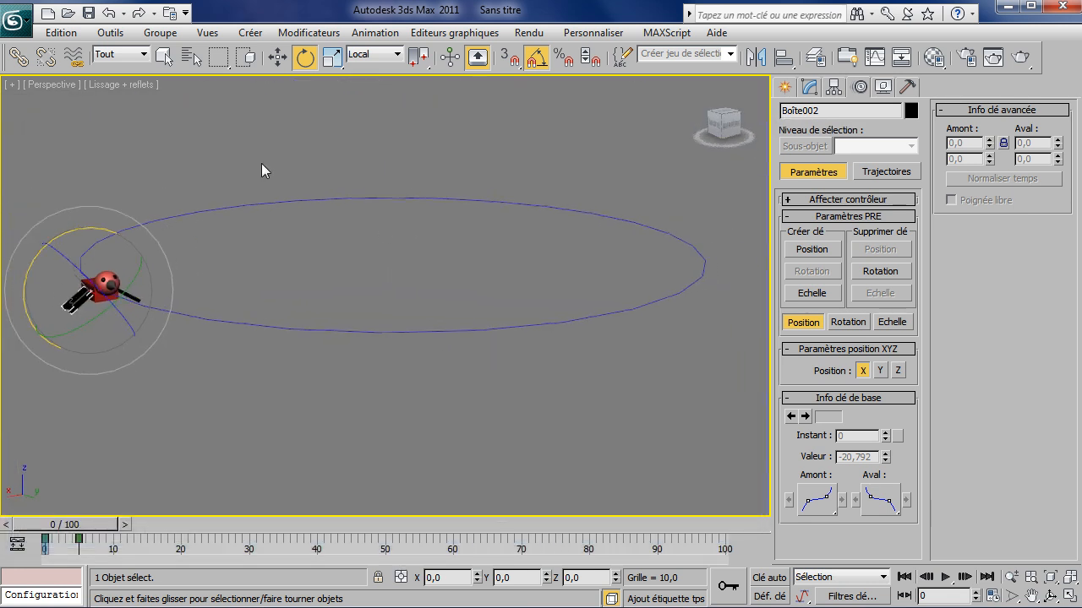
pyautogui.click(944, 577)
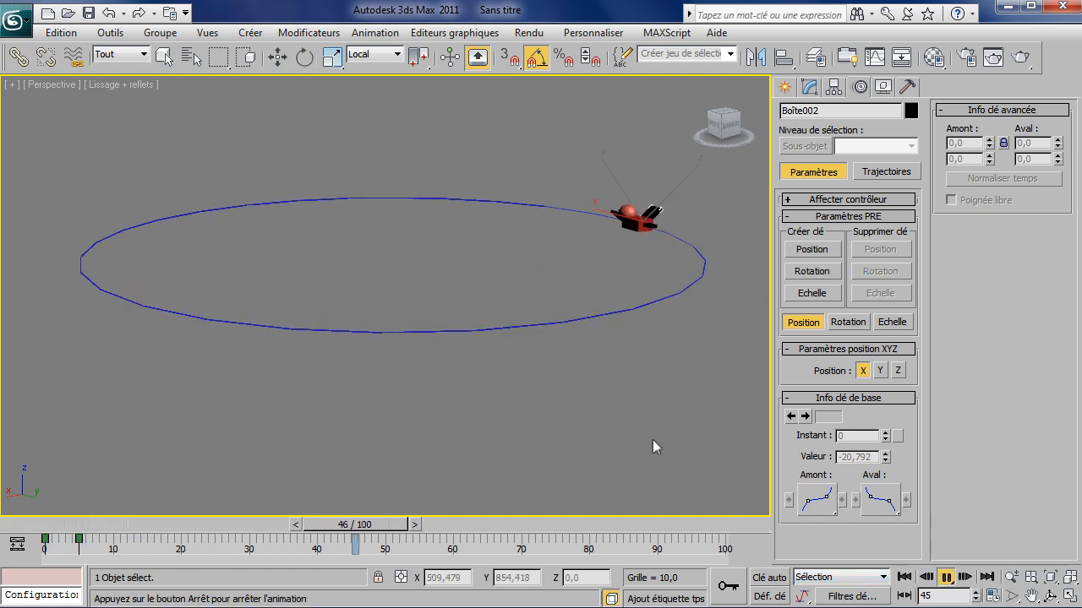
pyautogui.click(589, 525)
pyautogui.moveTo(589, 524); pyautogui.dragTo(68, 525)
pyautogui.press('e')
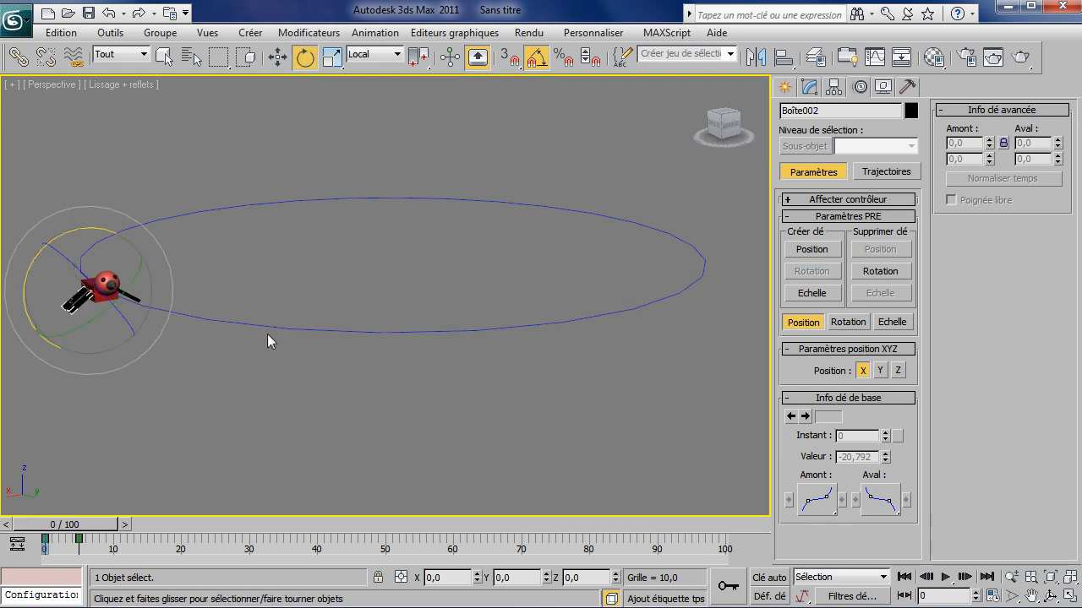
# - Select the circular flight path and convert it to an editable spline
pyautogui.click(279, 325)
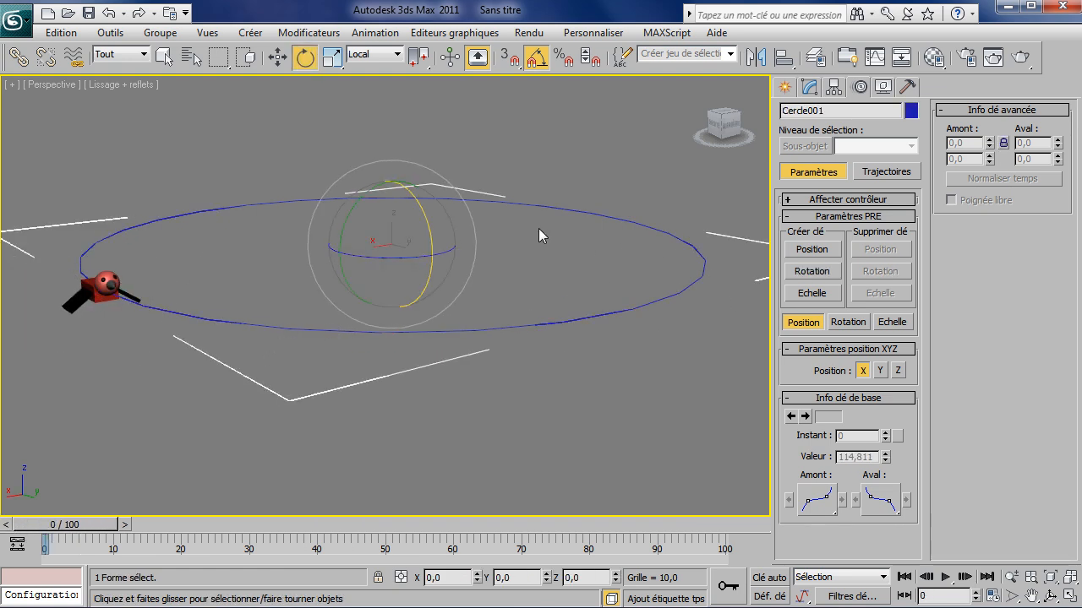
pyautogui.click(808, 90)
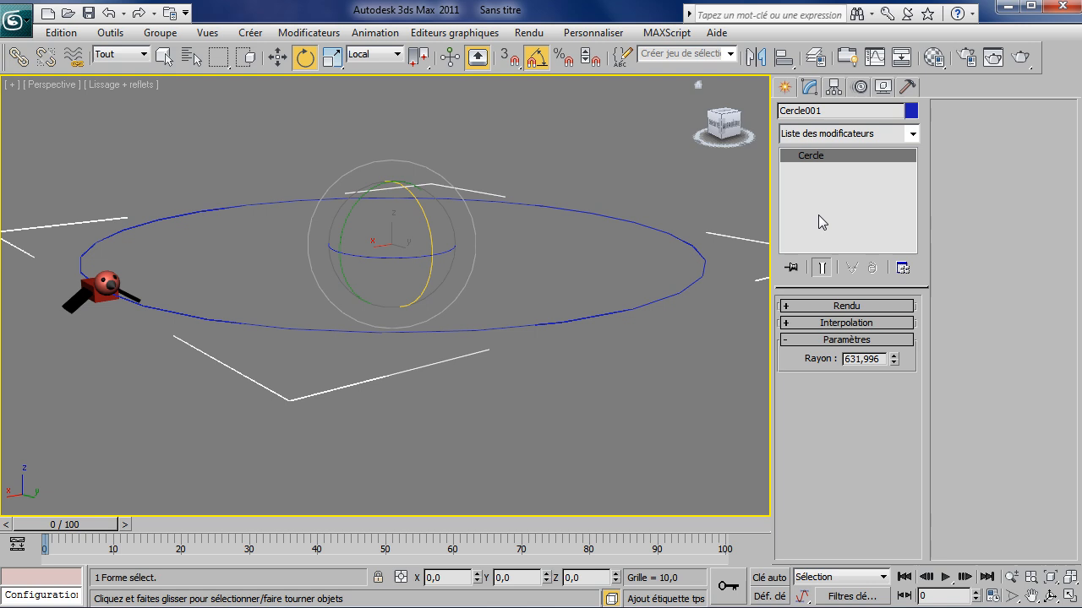
pyautogui.rightClick(450, 319)
pyautogui.moveTo(494, 464)
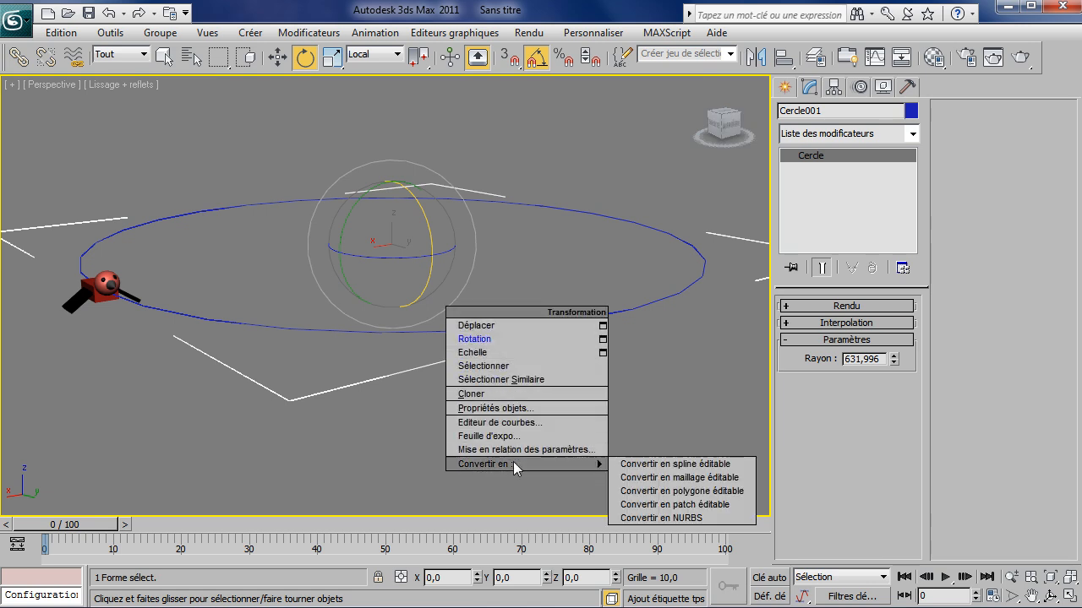
pyautogui.click(707, 464)
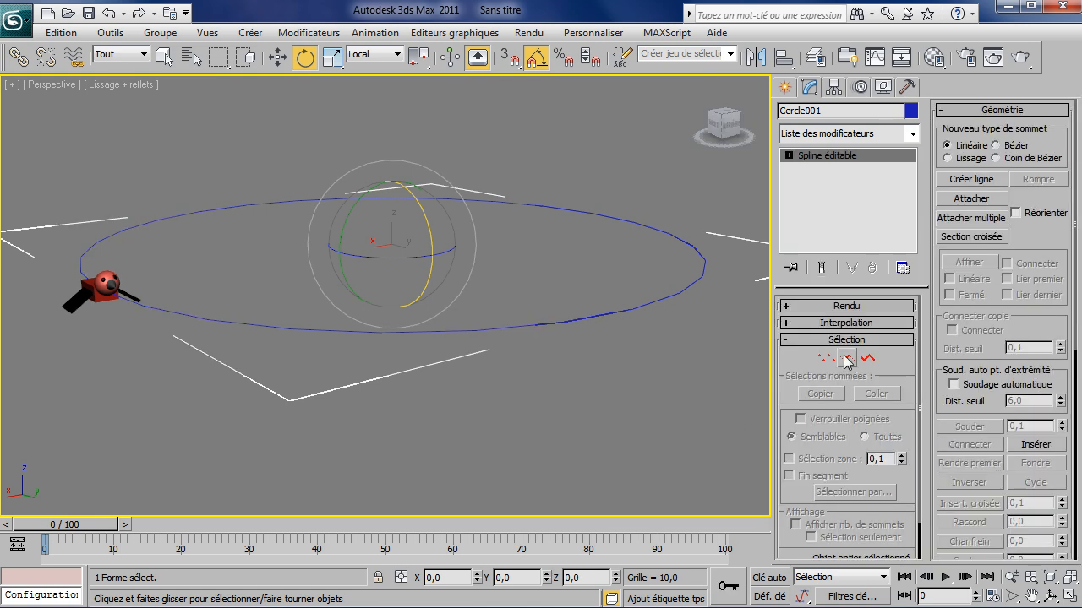
# - Raise the path vertex at the bird to a height of about 209 and tilt its tangent handles steeply
pyautogui.click(817, 360)
pyautogui.click(99, 283)
pyautogui.rightClick(103, 255)
pyautogui.click(130, 267)
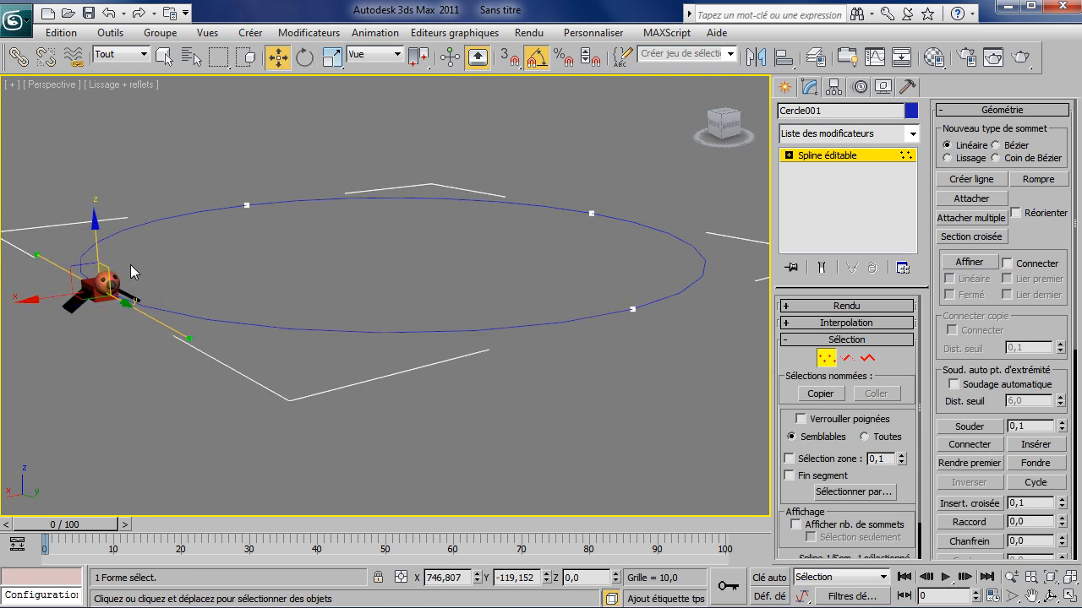
pyautogui.moveTo(98, 238); pyautogui.dragTo(79, 158)
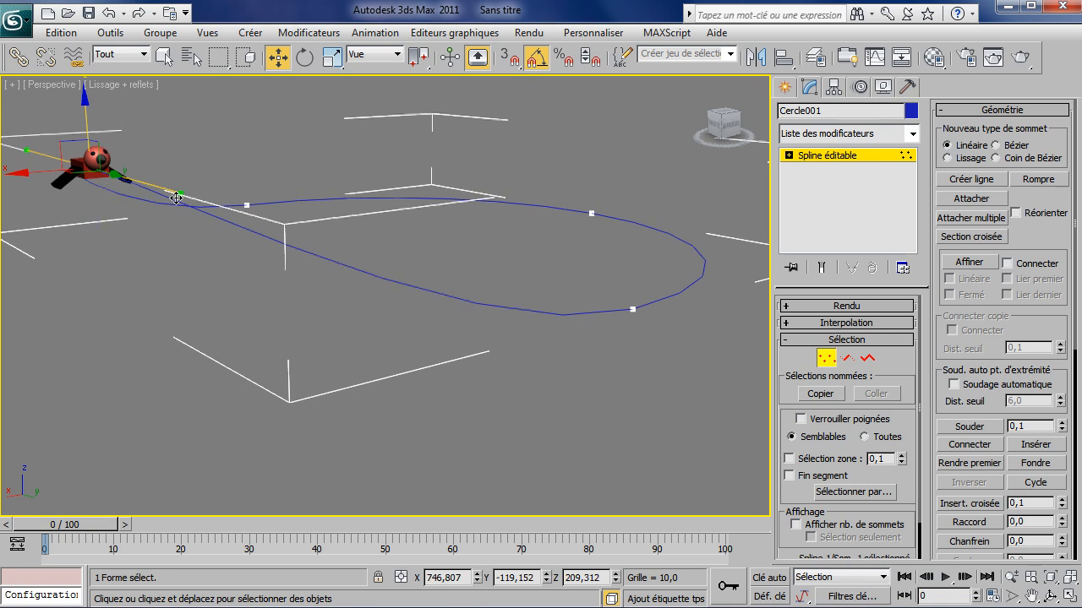
pyautogui.moveTo(184, 193); pyautogui.dragTo(158, 261)
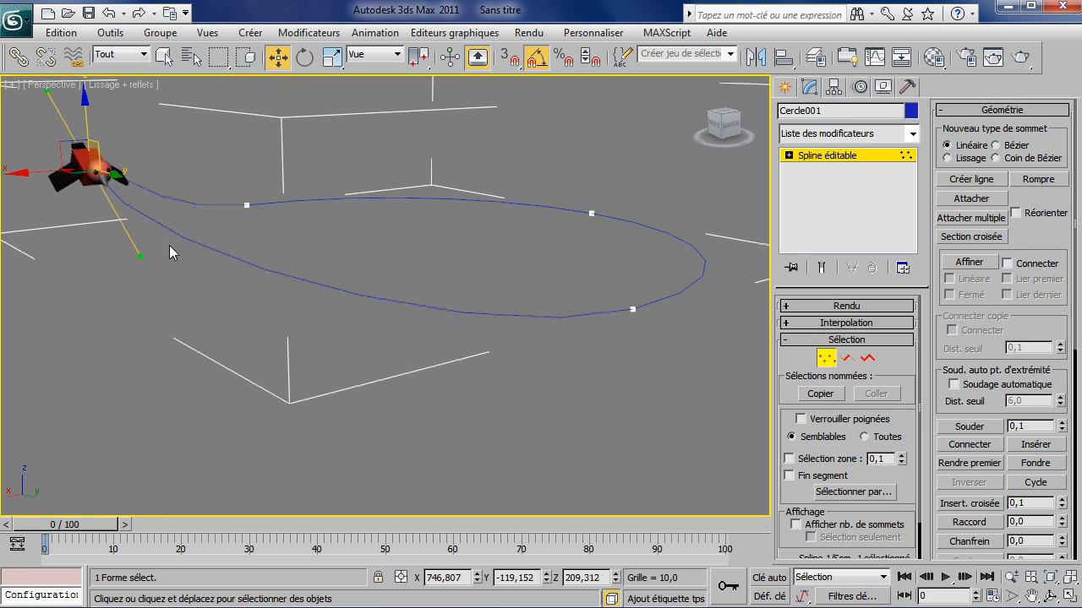
# - Tilt the tangent handles of the path vertex opposite the bird so the curve dips and rises there
pyautogui.click(591, 213)
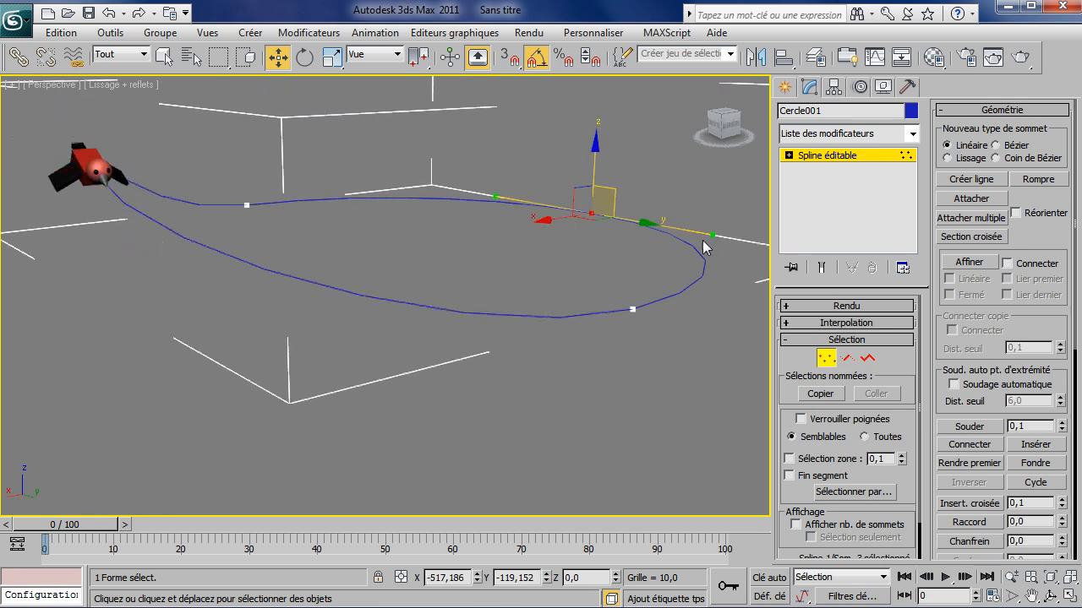
pyautogui.moveTo(703, 185); pyautogui.dragTo(673, 133)
pyautogui.keyDown('alt'); pyautogui.moveTo(508, 259); pyautogui.dragTo(412, 316, button='middle'); pyautogui.keyUp('alt')
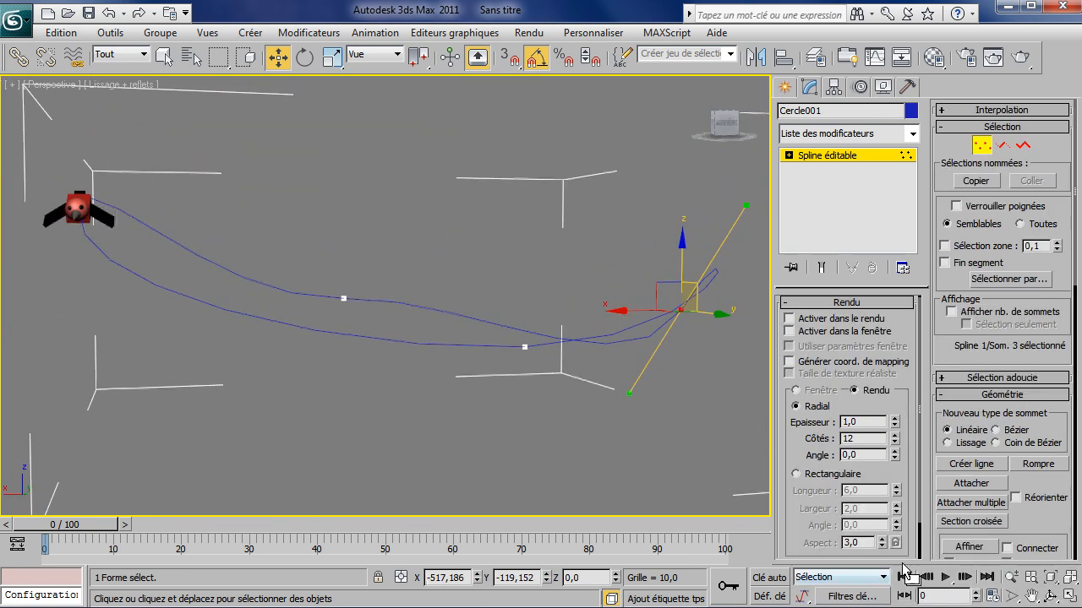
# - Preview the flight along the reshaped path, return to frame 0 and leave vertex editing
pyautogui.click(945, 577)
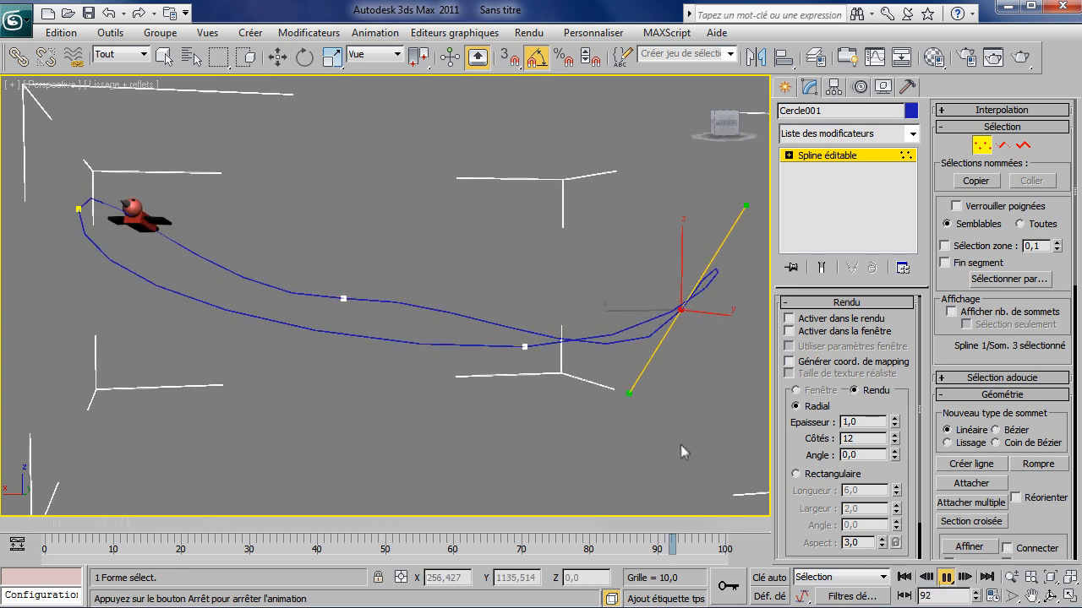
pyautogui.moveTo(289, 526); pyautogui.dragTo(37, 200)
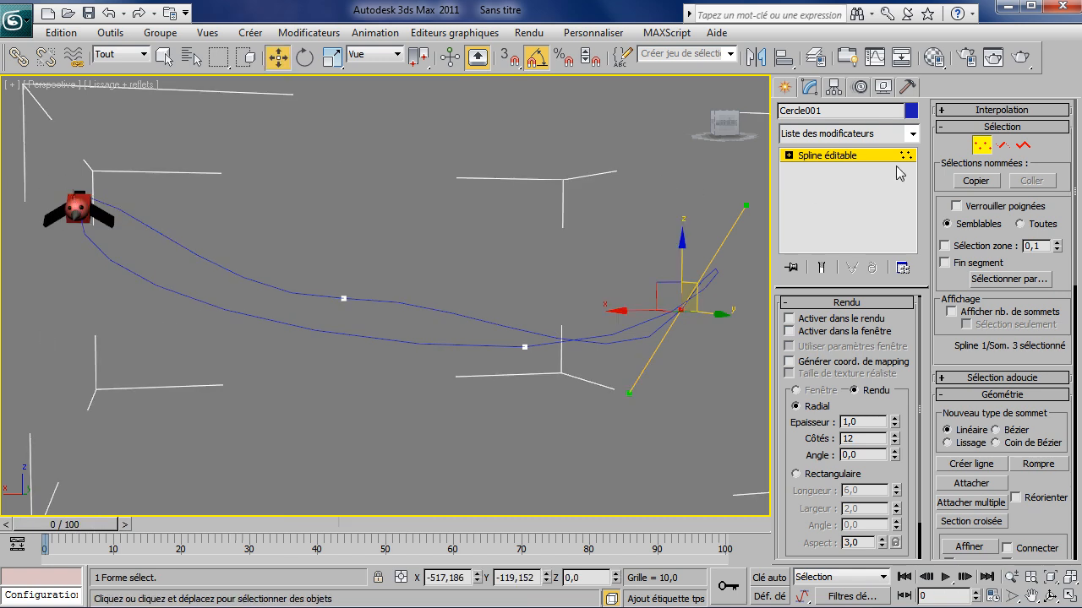
pyautogui.click(850, 159)
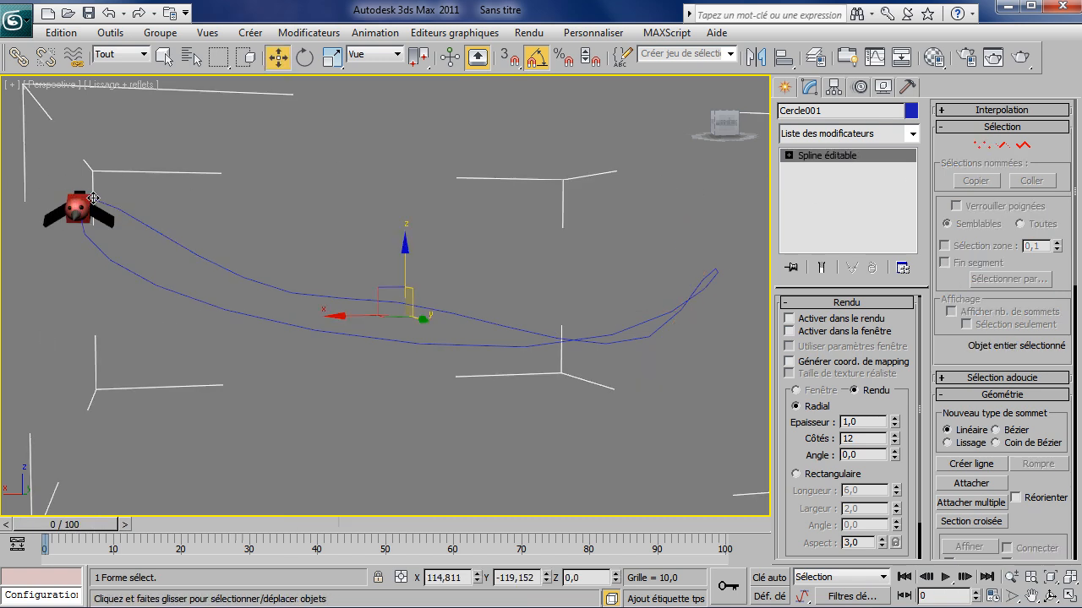
# - Show the path constraint parameters of the bird's body and play the animation from frame 0
pyautogui.click(90, 198)
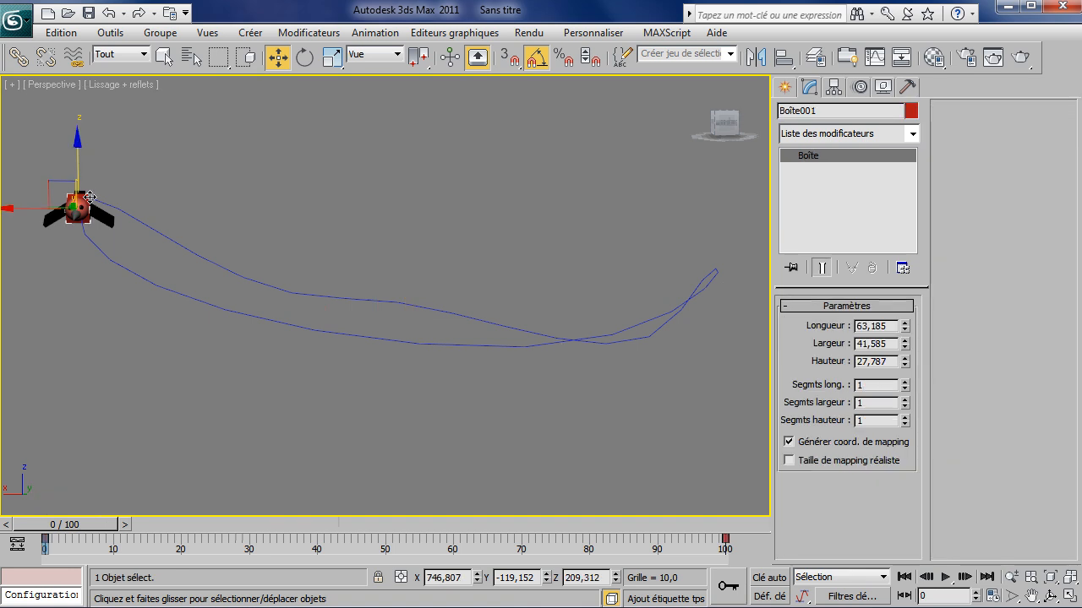
pyautogui.click(860, 88)
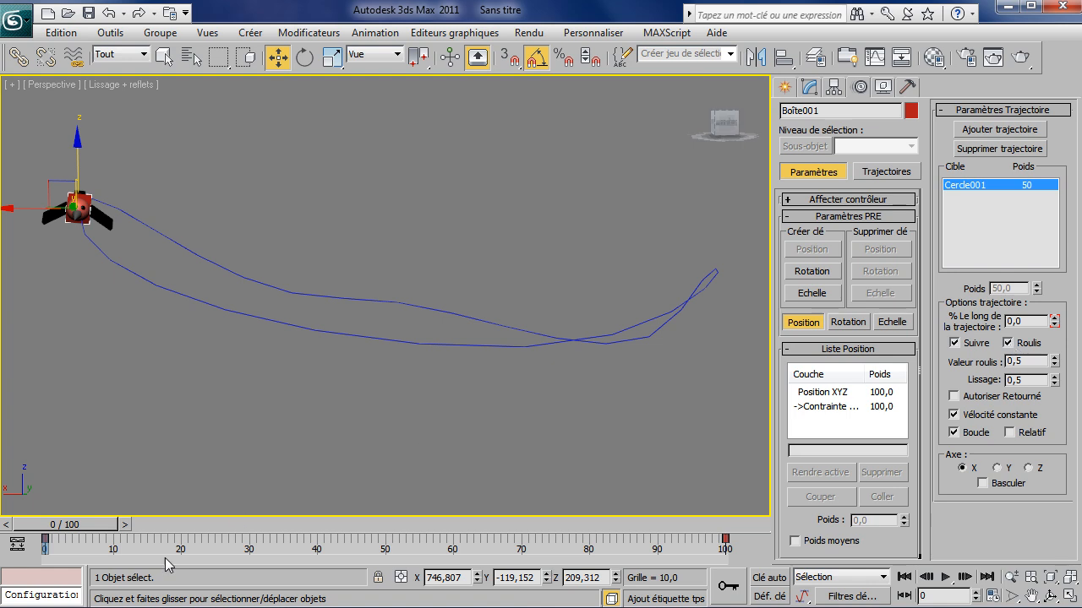
pyautogui.moveTo(89, 530); pyautogui.dragTo(46, 504)
pyautogui.keyDown('alt'); pyautogui.moveTo(581, 414); pyautogui.dragTo(750, 385, button='middle'); pyautogui.keyUp('alt')
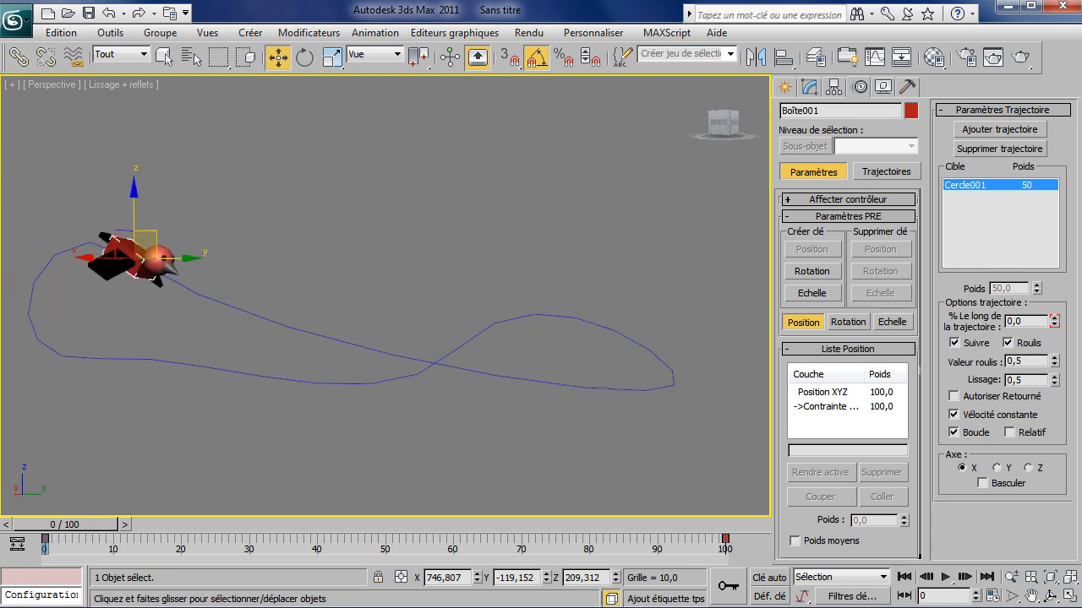
pyautogui.click(945, 578)
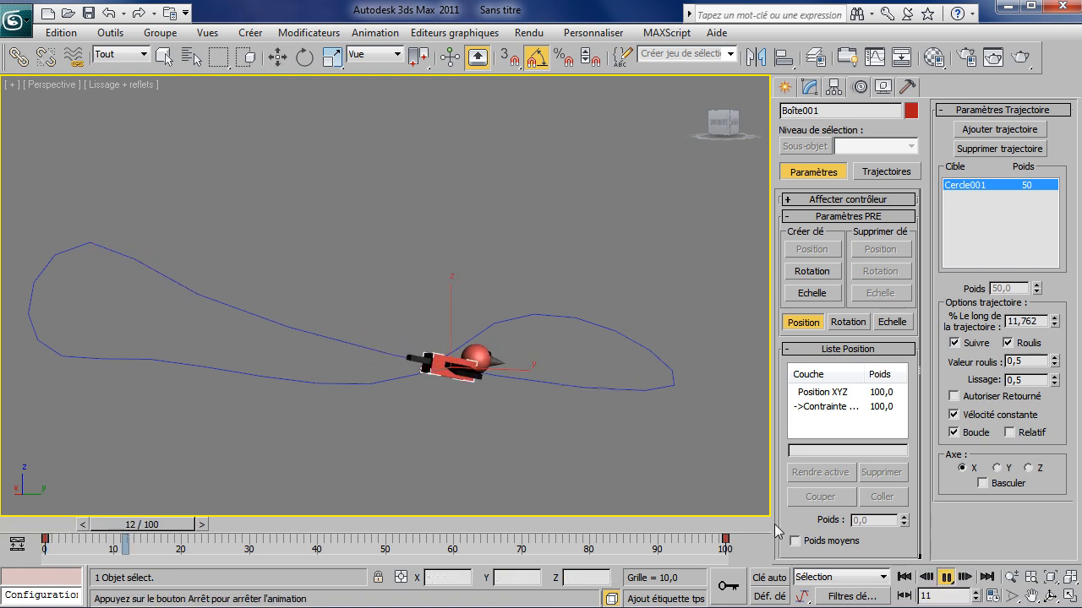